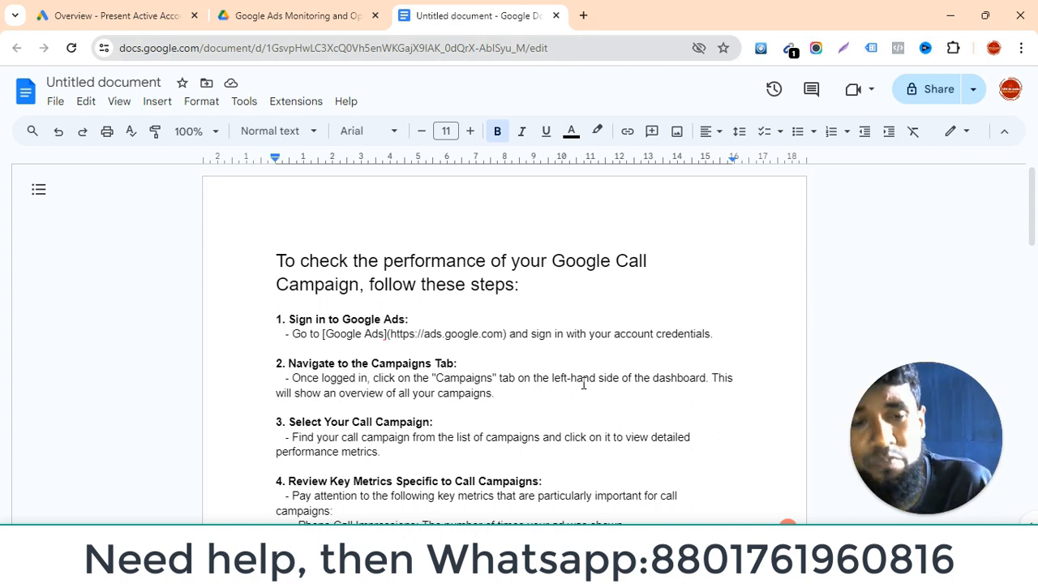
Open ads.google.com in a new browser tab, sign in, and select the Present Active Account manager account.
scroll(352, 306, down, 2)
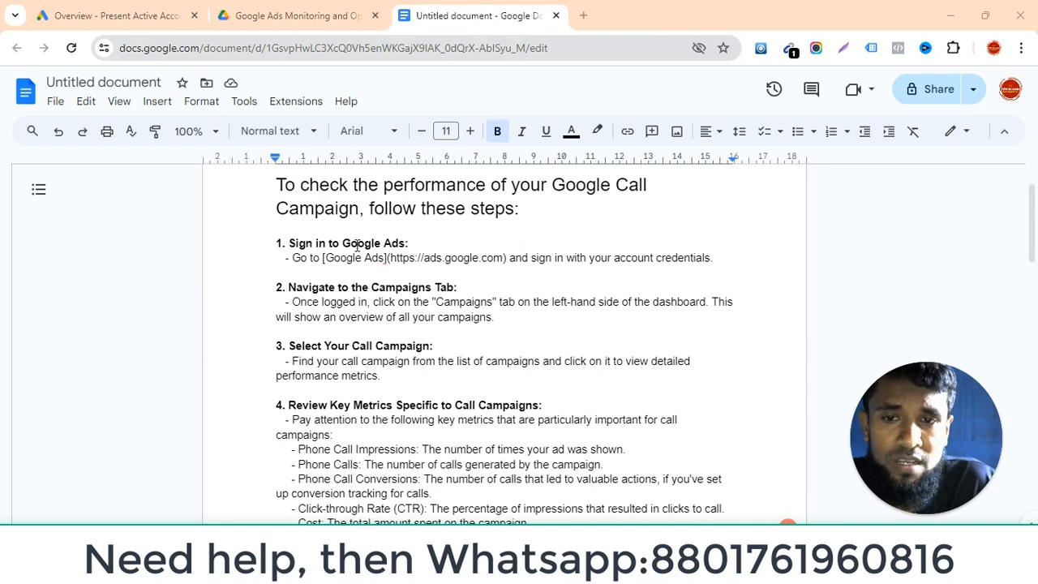
click(580, 15)
click(532, 45)
text(ads)
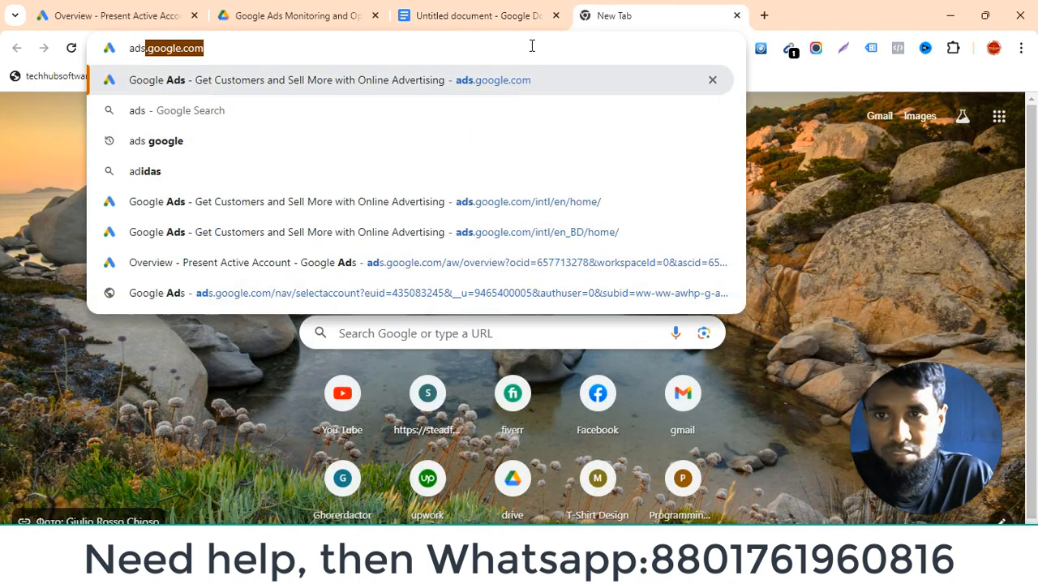
key(Return)
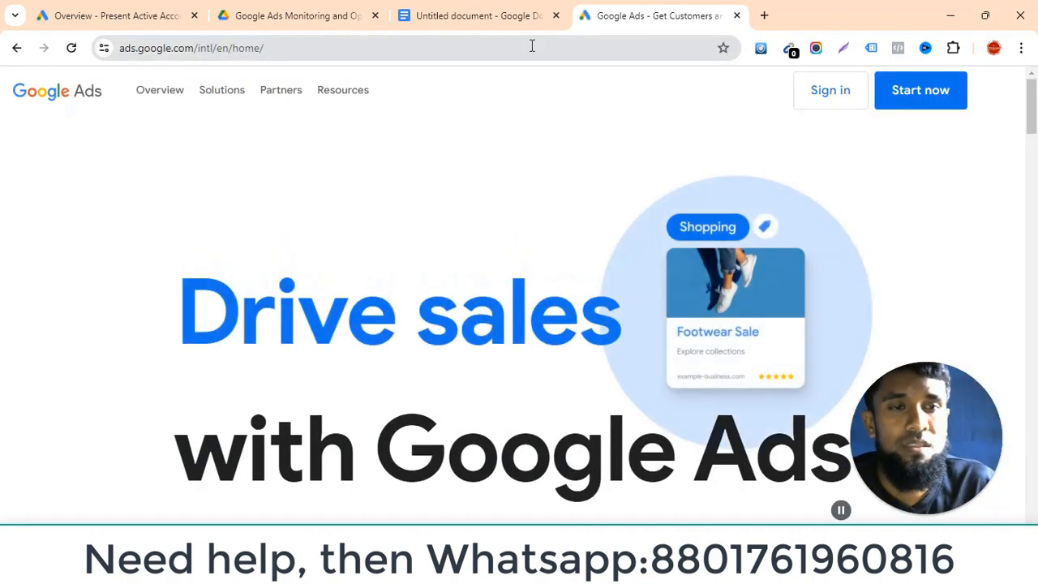
click(846, 98)
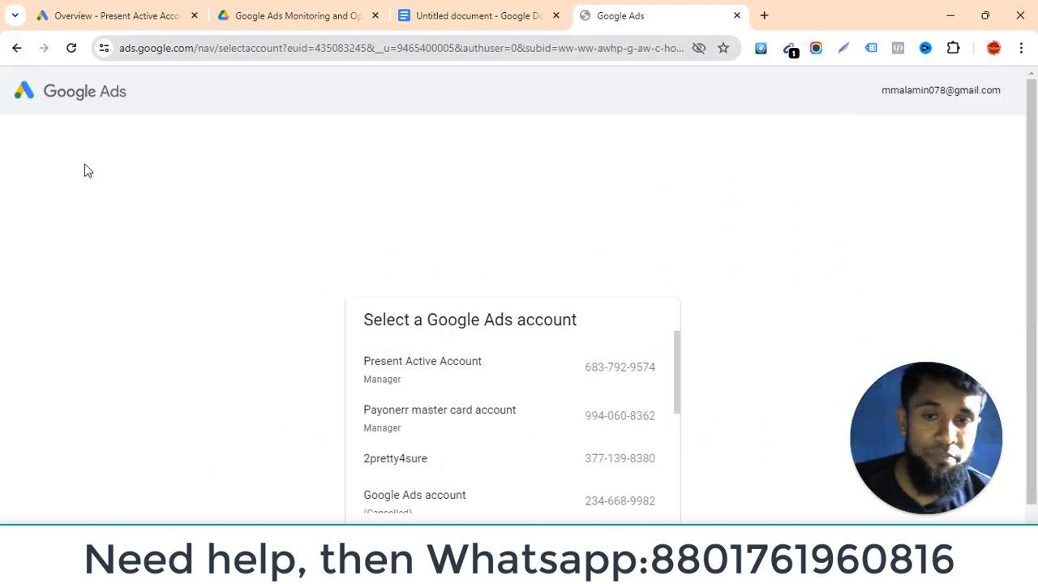
click(407, 375)
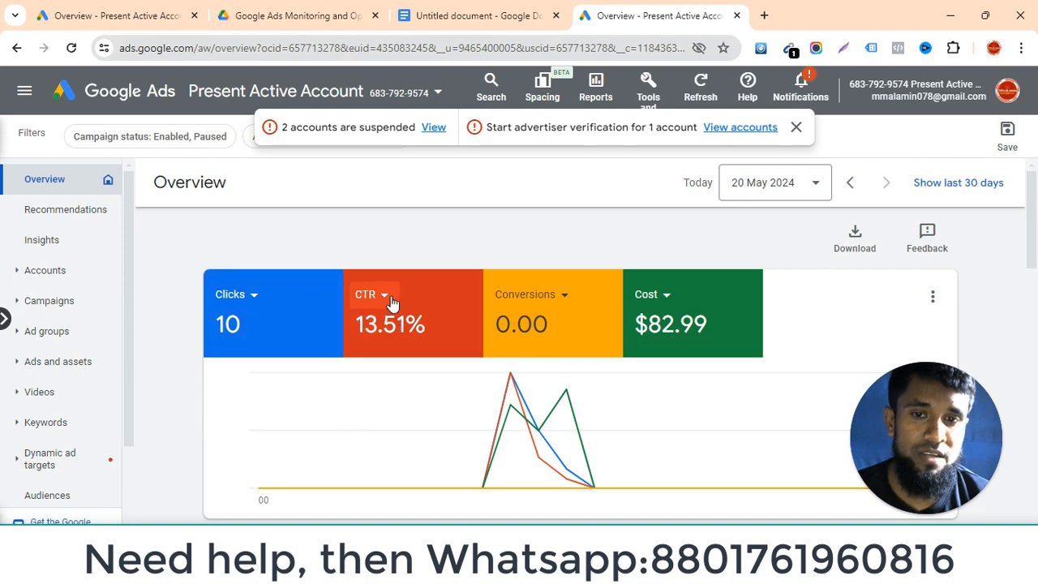
Replace the CTR metric on the Overview scorecard with Avg. CPC.
click(418, 320)
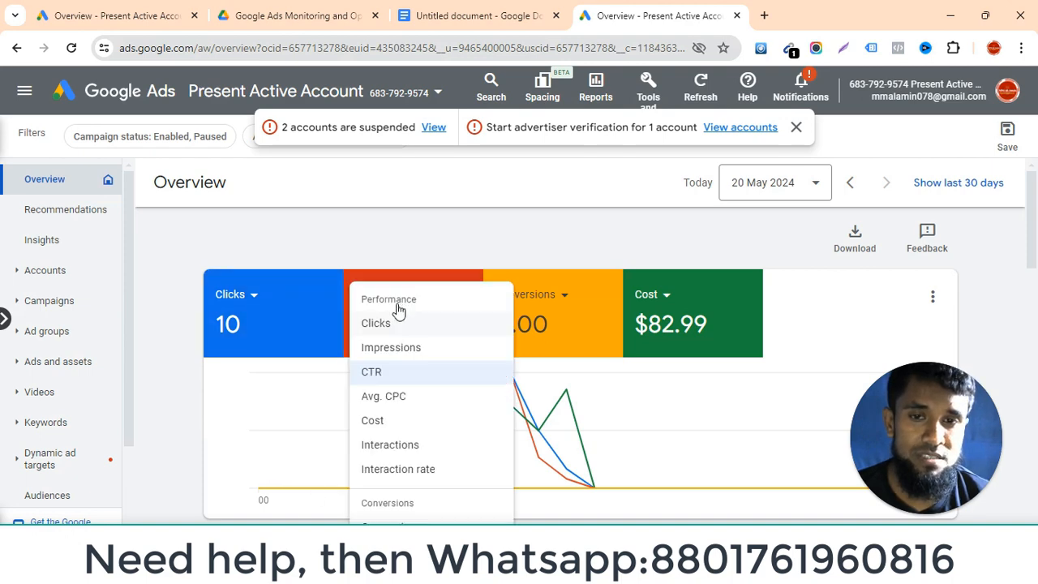
click(401, 397)
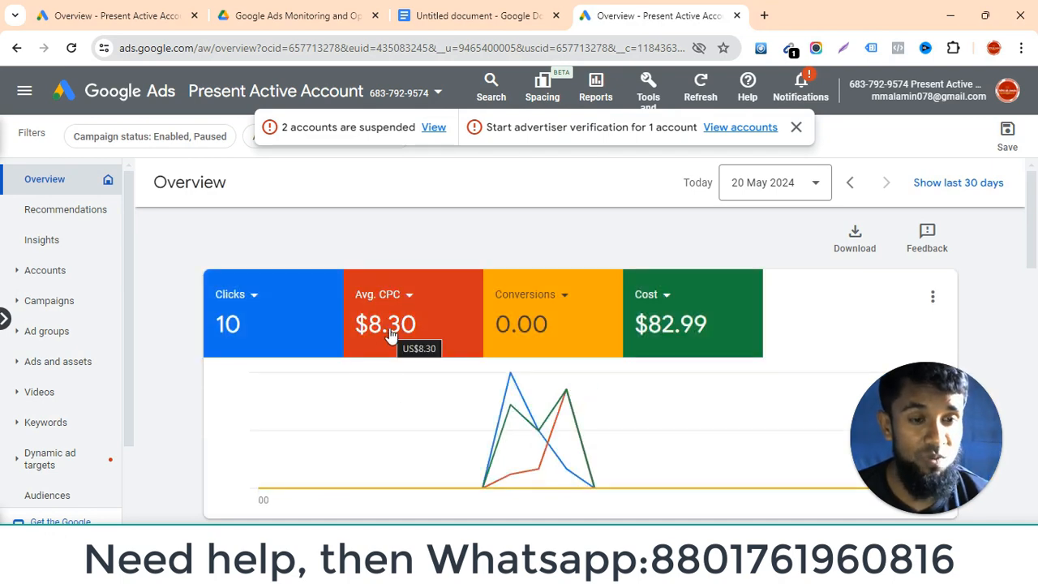
click(561, 300)
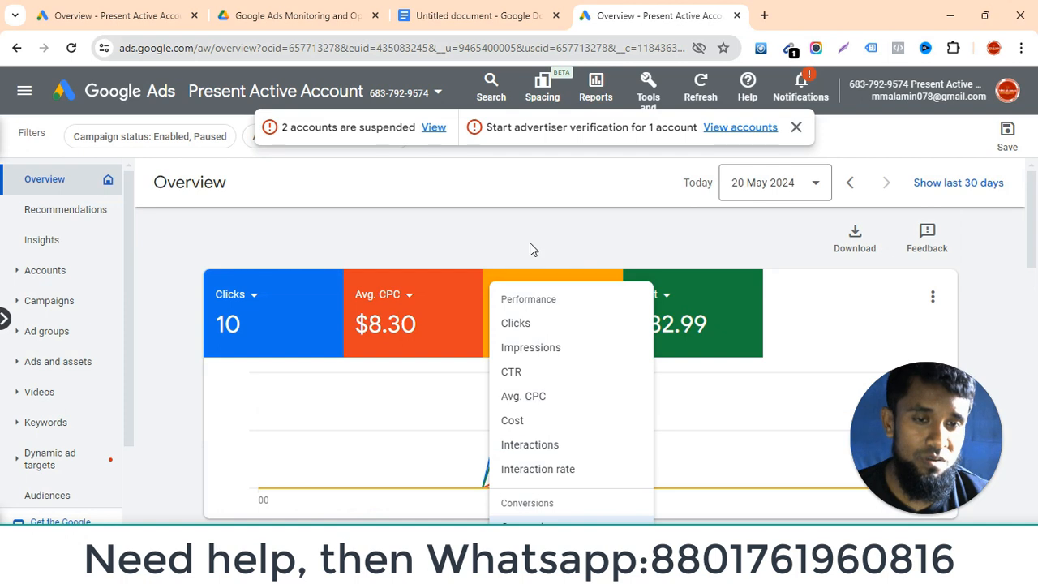
click(530, 242)
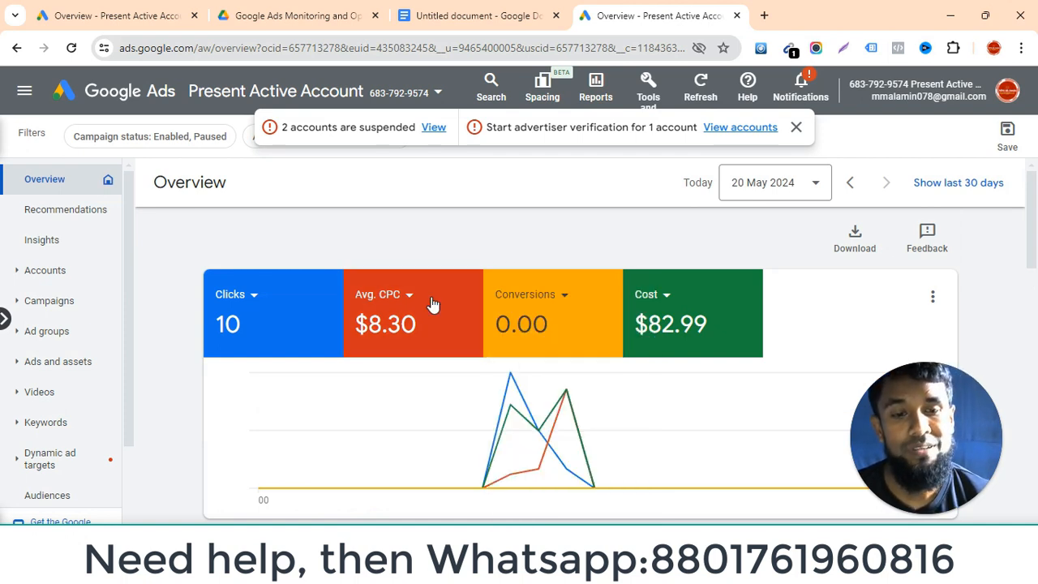
Open the account's Campaigns list and check the instructions in the Google Docs document before returning to the list.
click(36, 304)
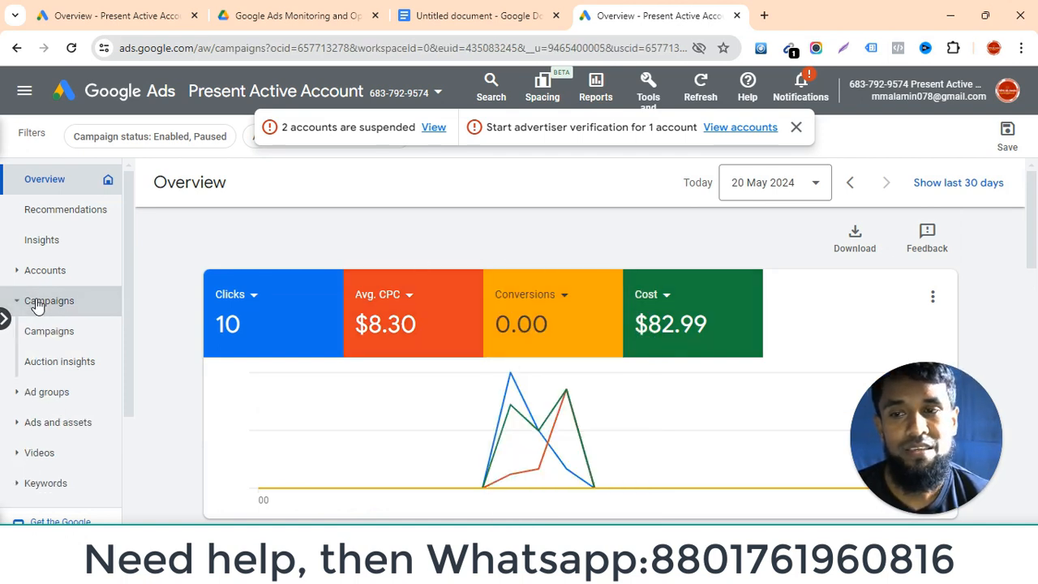
click(46, 331)
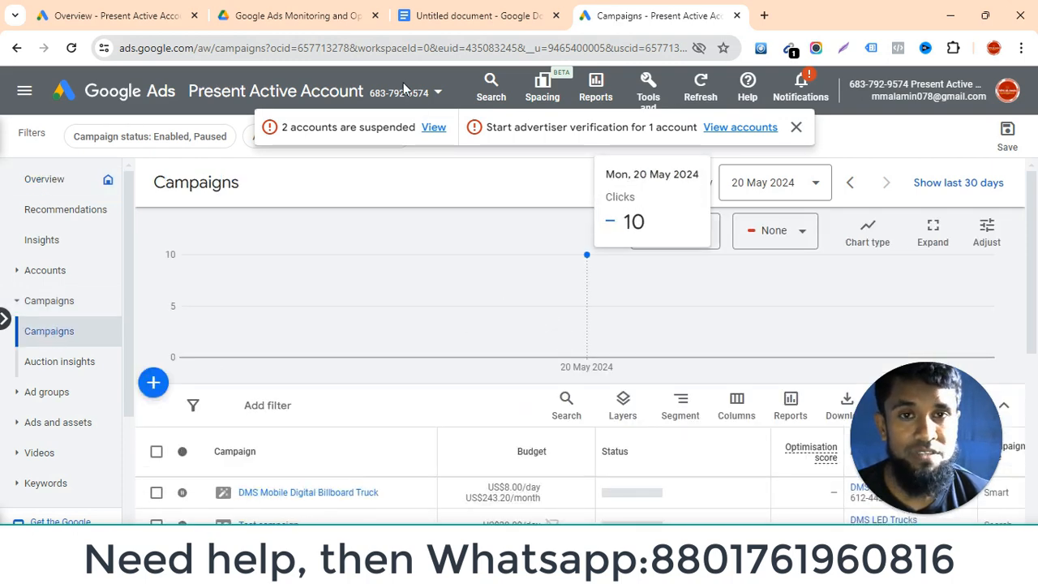
click(450, 13)
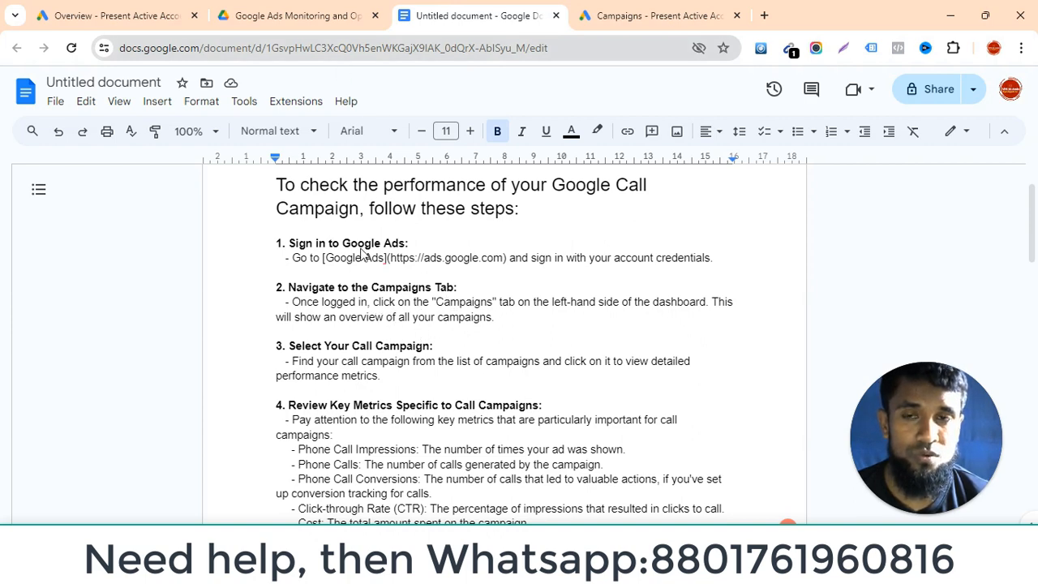
click(661, 14)
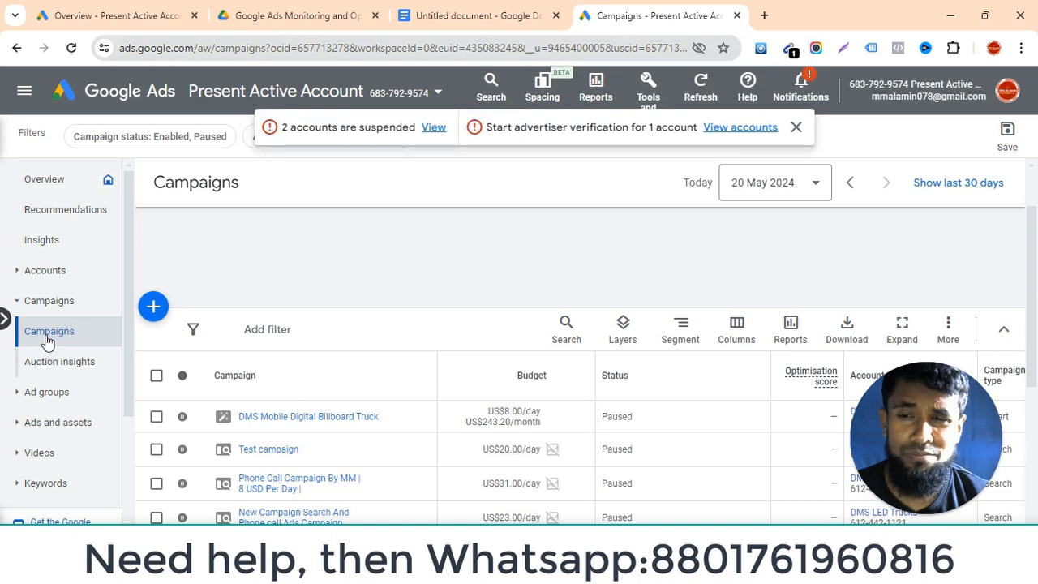
Open the enabled Call Campaign -3 and view the clicks, impressions and CTR columns of its ad group.
scroll(373, 436, down, 2)
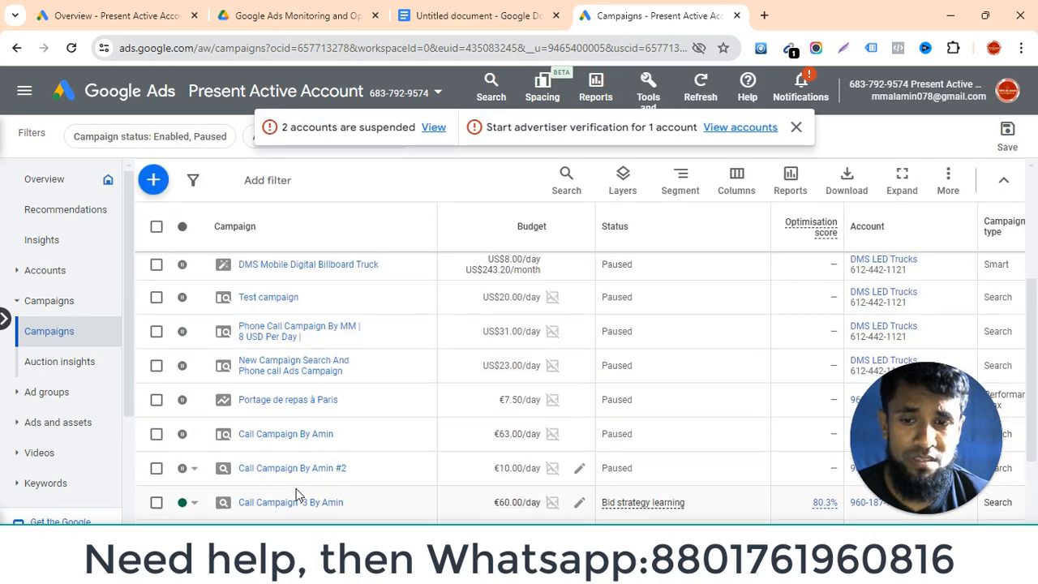
scroll(296, 495, down, 2)
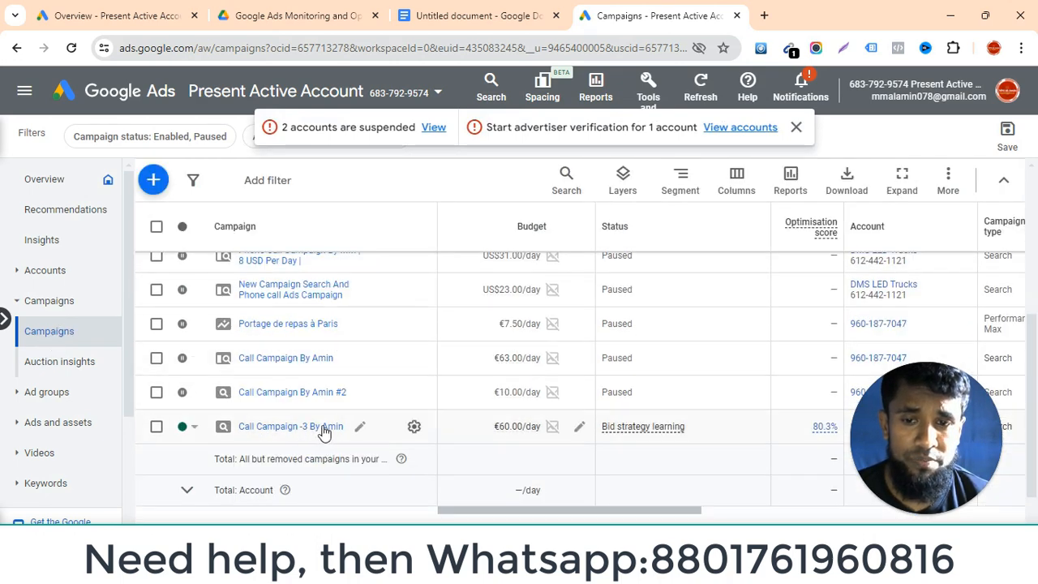
click(299, 430)
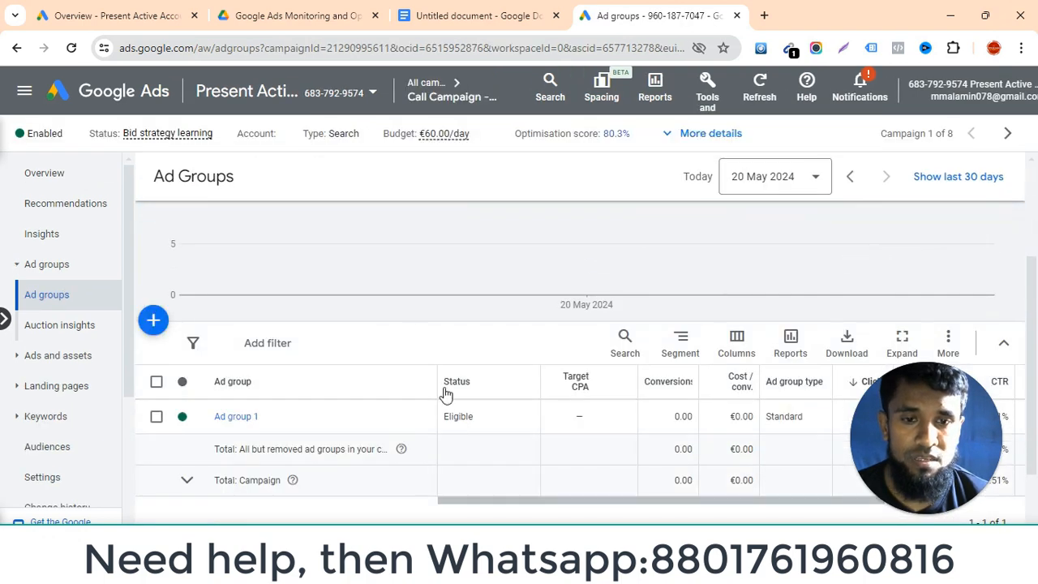
drag(700, 500, 846, 500)
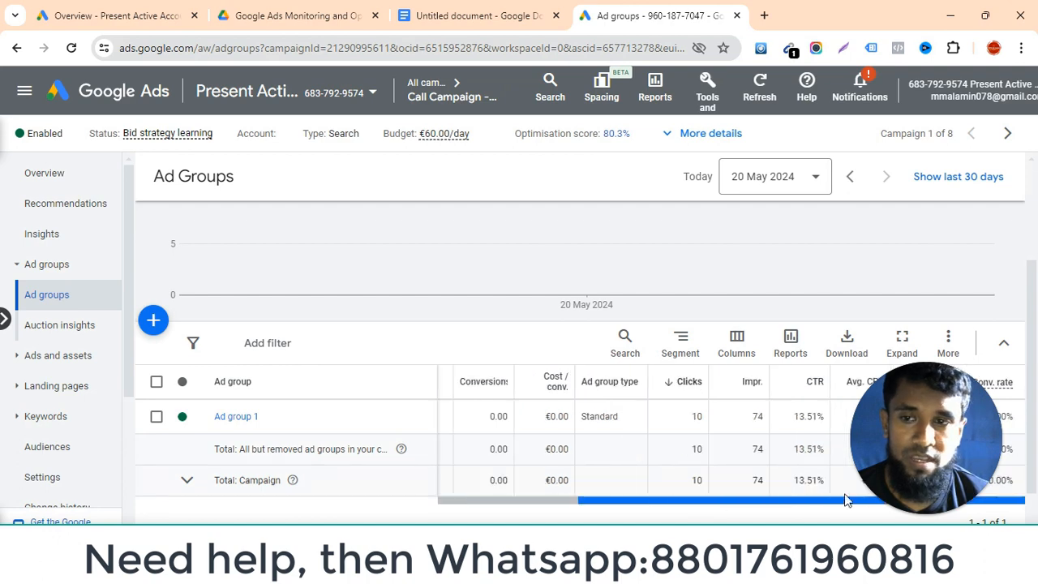
Check the campaign's auction insights, and examine the call ad's clicks, CTR, cost and conversion columns.
click(44, 331)
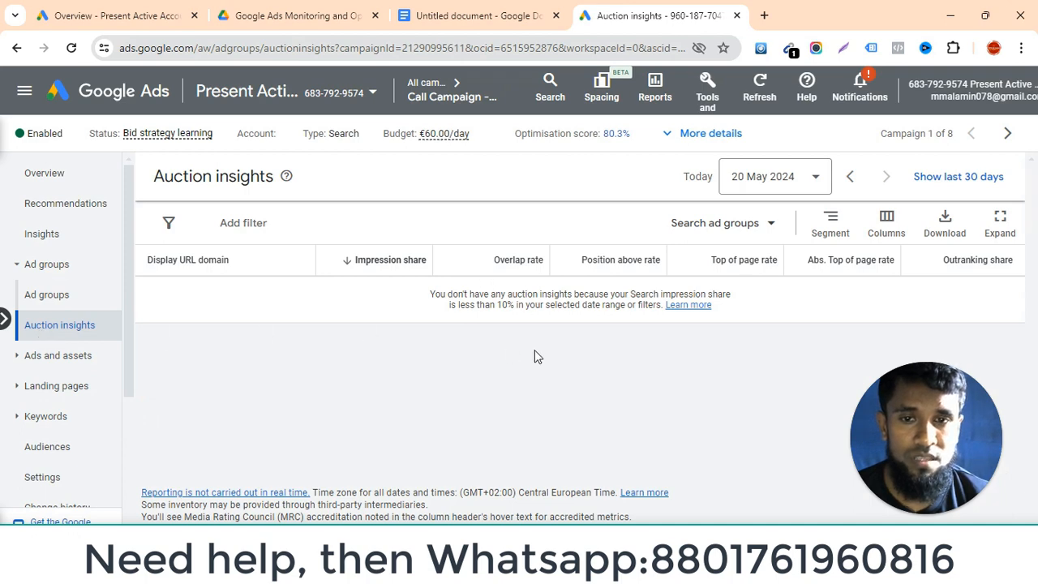
click(61, 355)
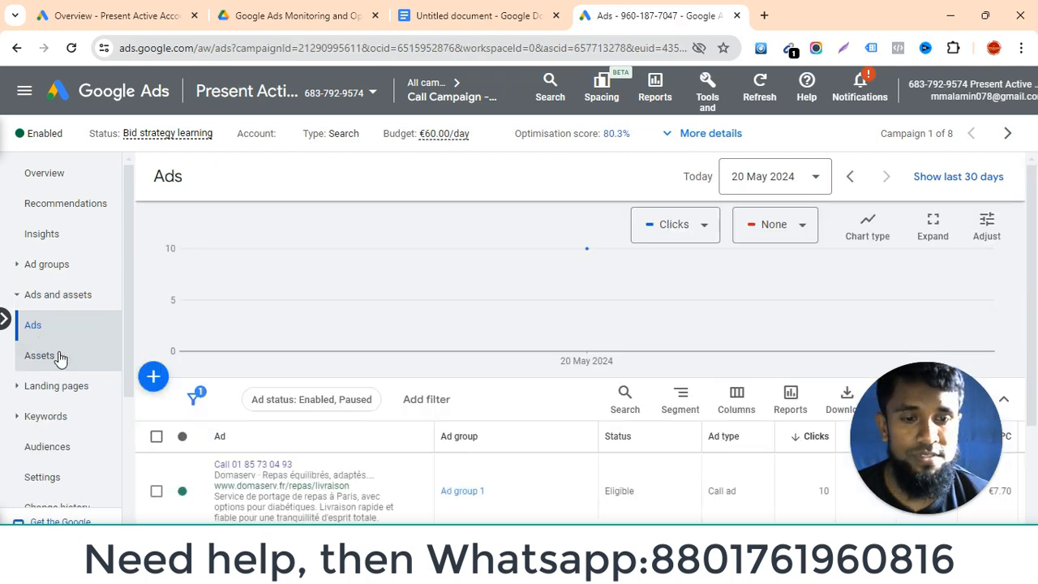
scroll(495, 353, down, 2)
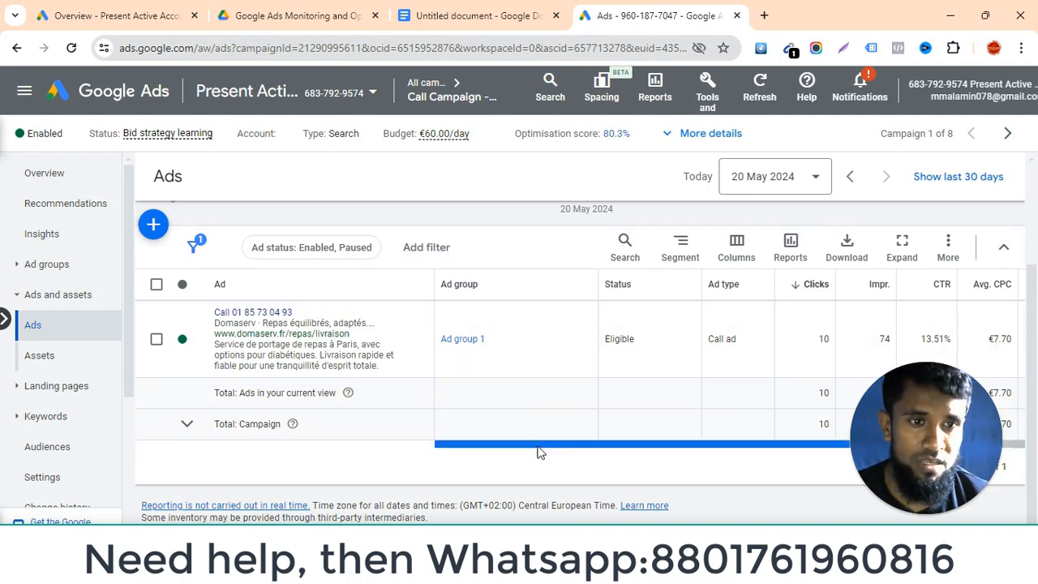
drag(540, 452, 676, 452)
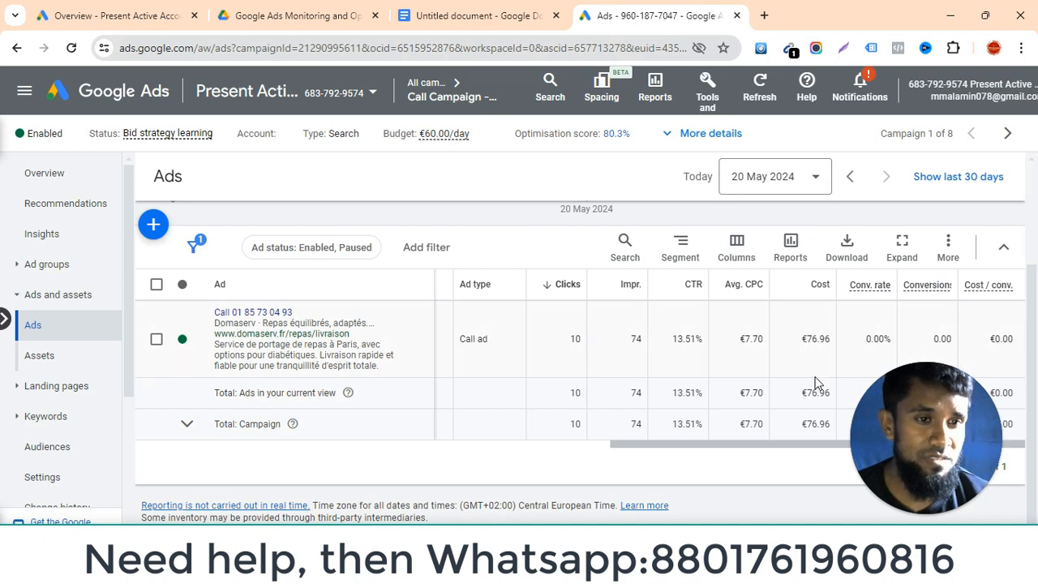
Examine the performance of the campaign's sitelink, call and image assets.
click(31, 360)
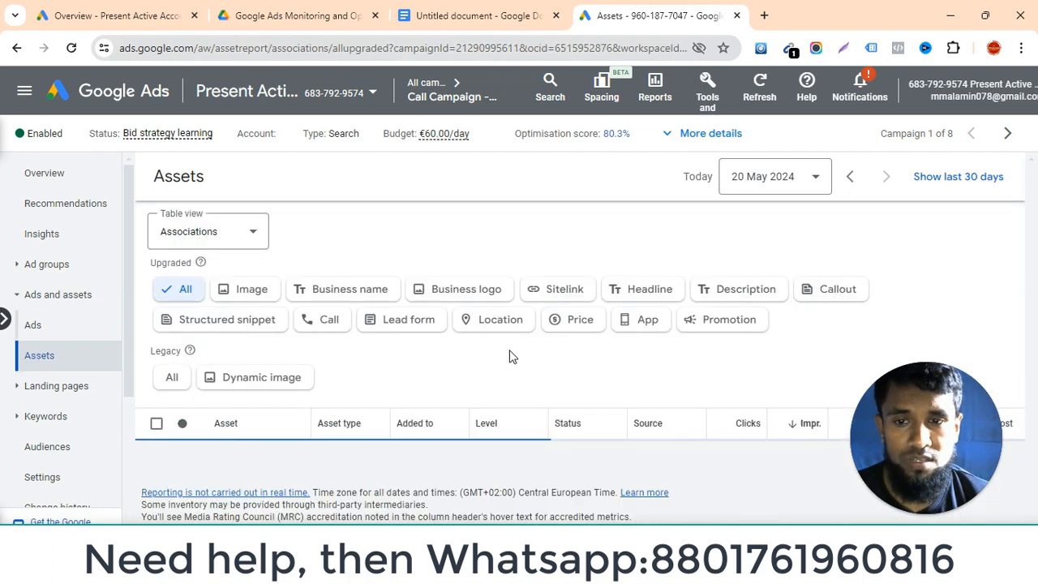
scroll(505, 357, down, 3)
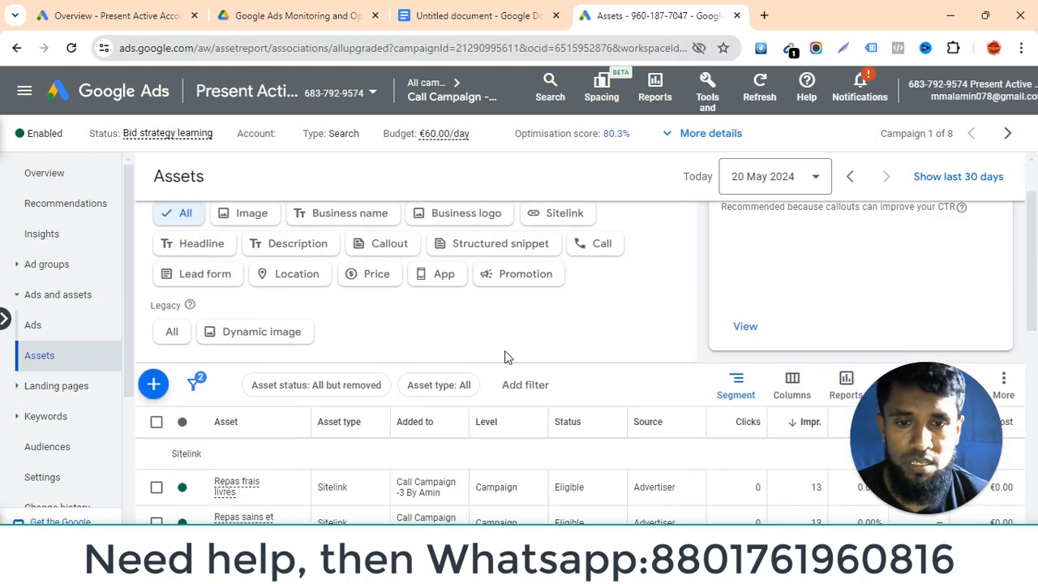
scroll(505, 357, down, 6)
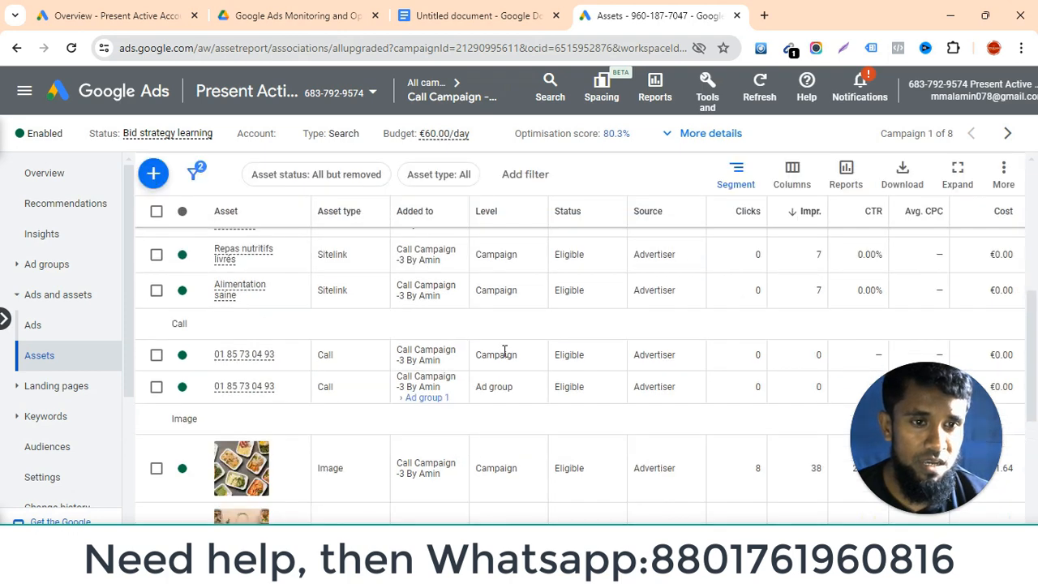
scroll(503, 357, up, 10)
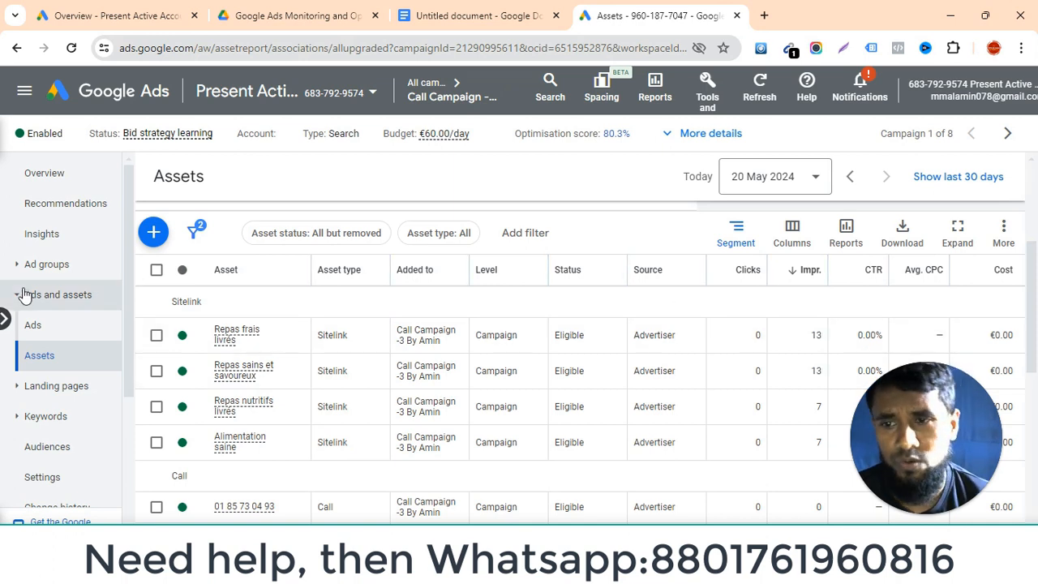
Examine the clicks, impressions, CTR and cost of the campaign's landing pages.
scroll(65, 381, down, 3)
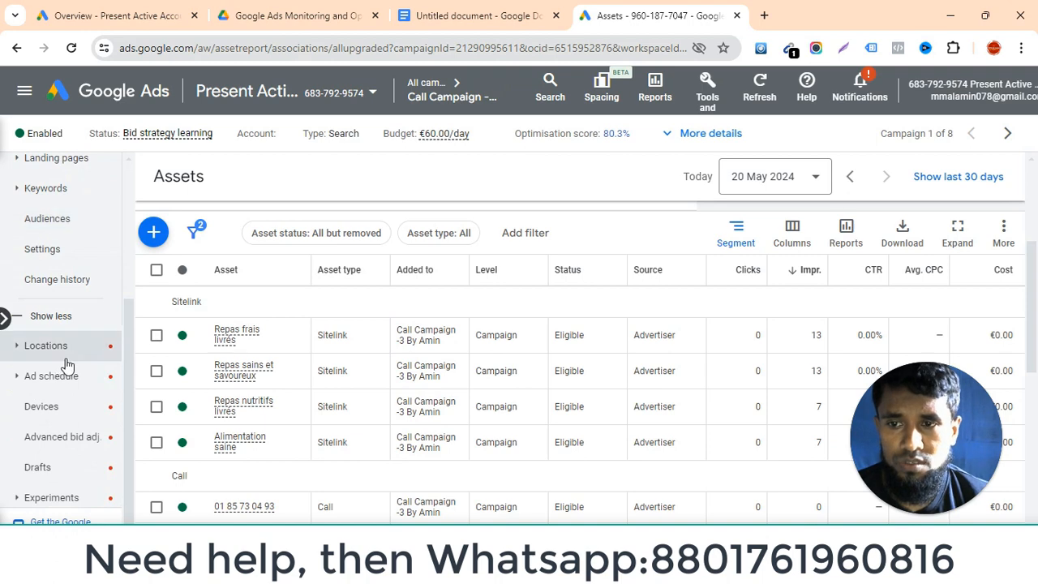
scroll(68, 365, up, 3)
scroll(72, 369, down, 1)
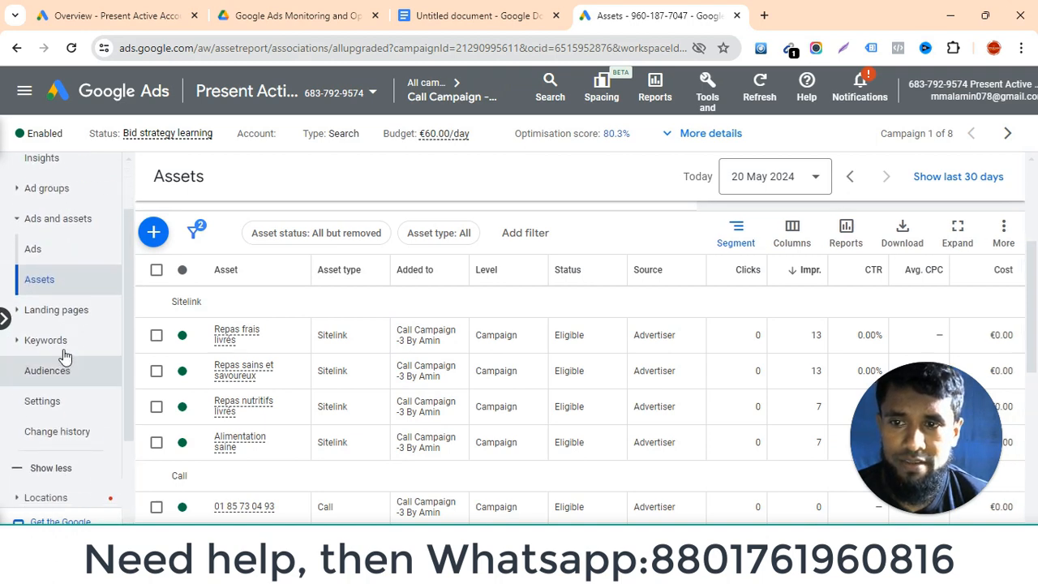
click(49, 309)
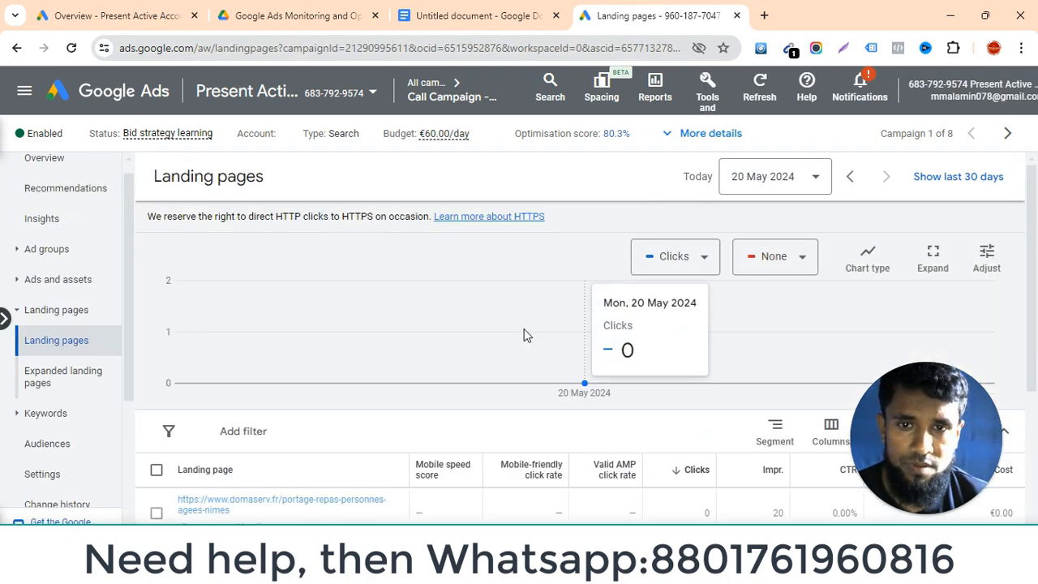
scroll(524, 336, down, 3)
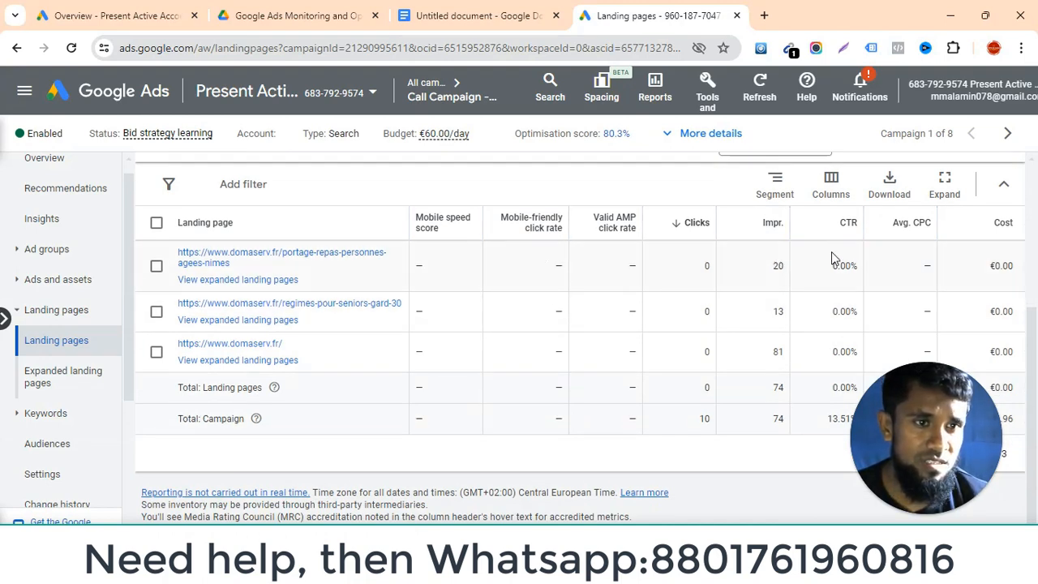
Examine the status, clicks and impressions of all search keywords in the campaign.
click(45, 413)
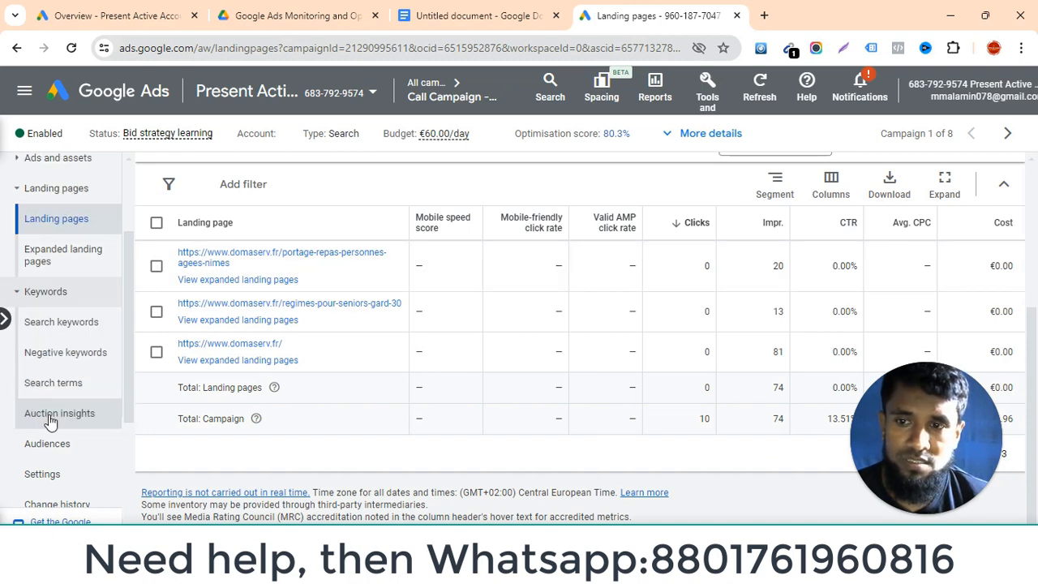
click(57, 324)
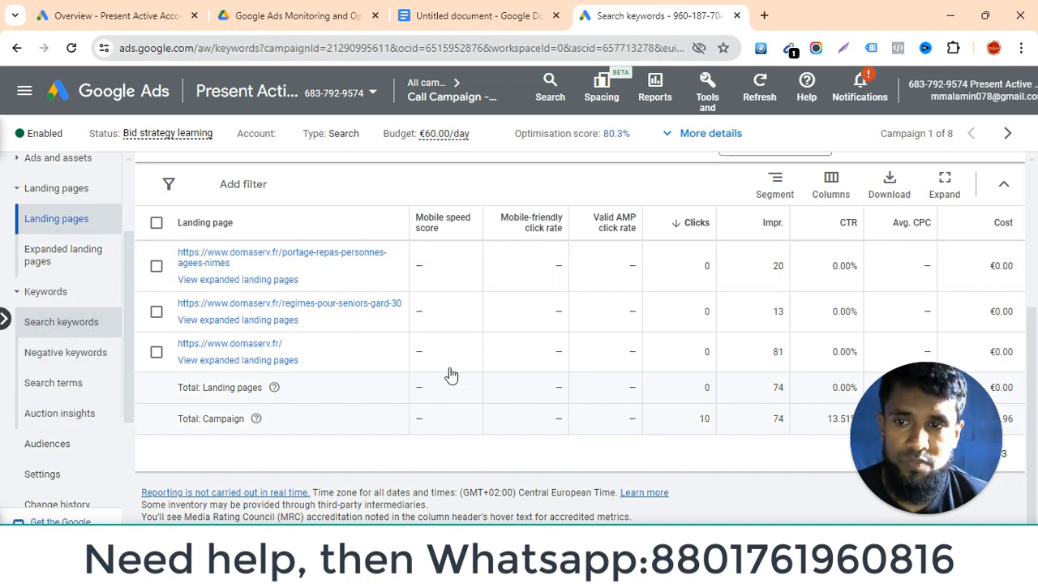
scroll(454, 369, down, 3)
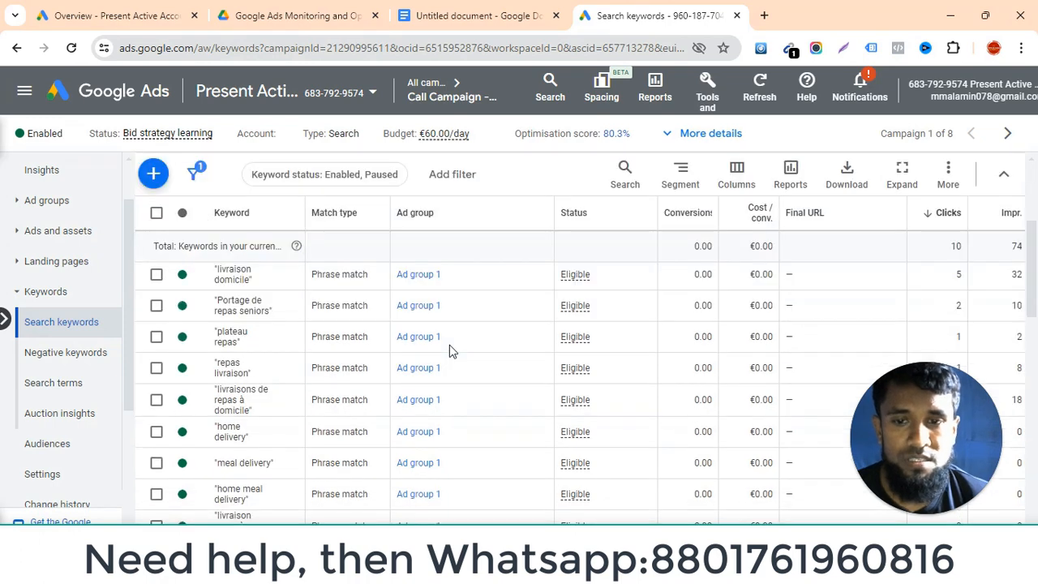
scroll(449, 354, down, 10)
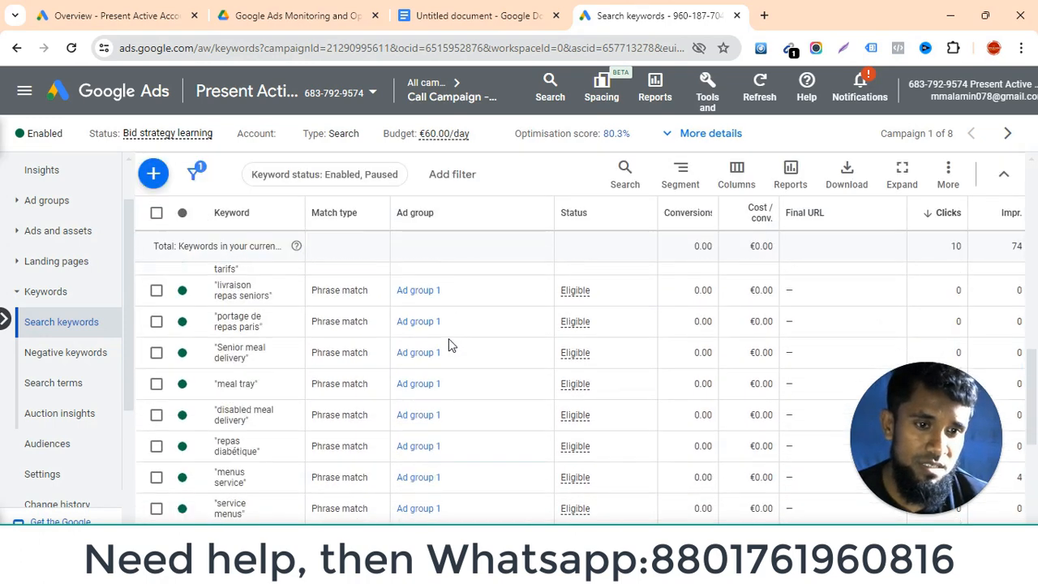
scroll(448, 338, down, 3)
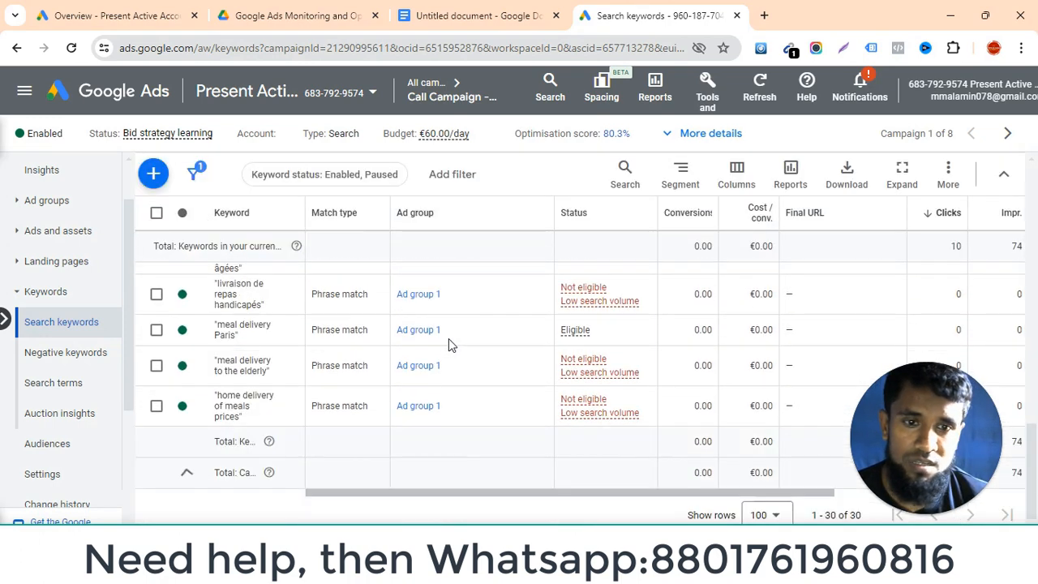
scroll(449, 338, up, 5)
scroll(449, 338, up, 6)
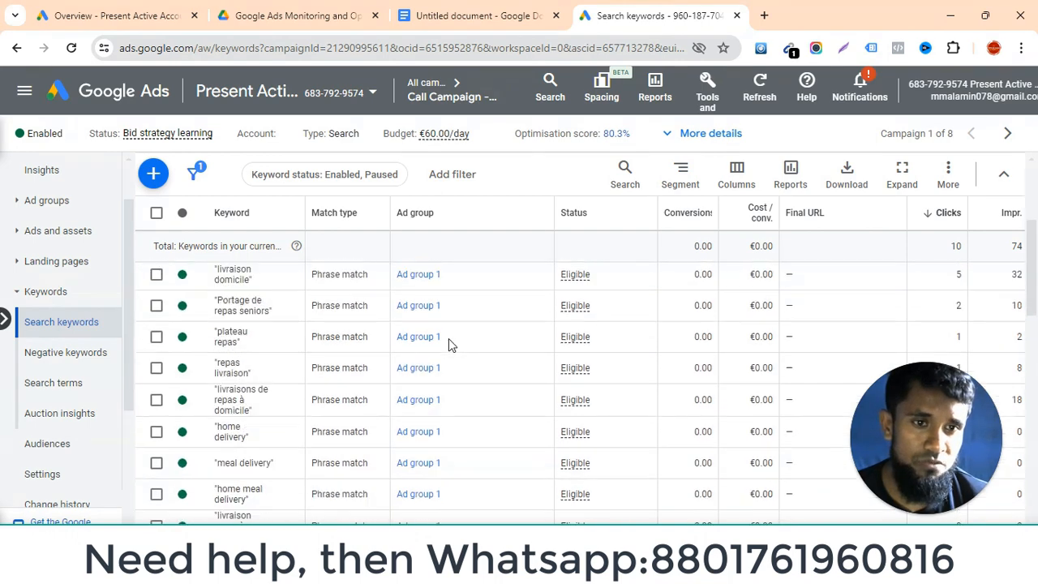
Check the campaign's negative keywords, and examine the match type, clicks, CTR and cost of its search terms.
scroll(448, 338, down, 3)
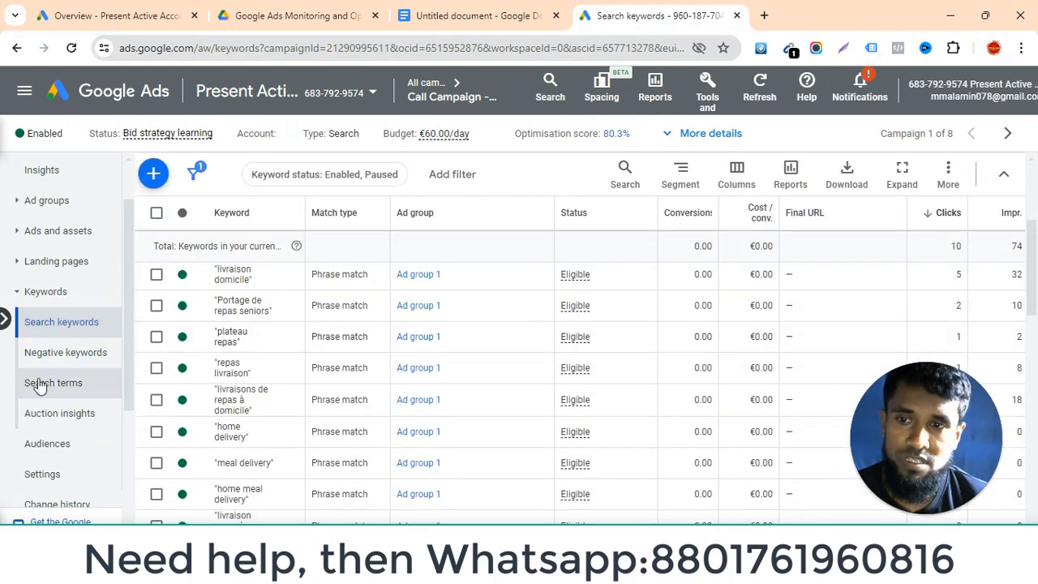
click(48, 354)
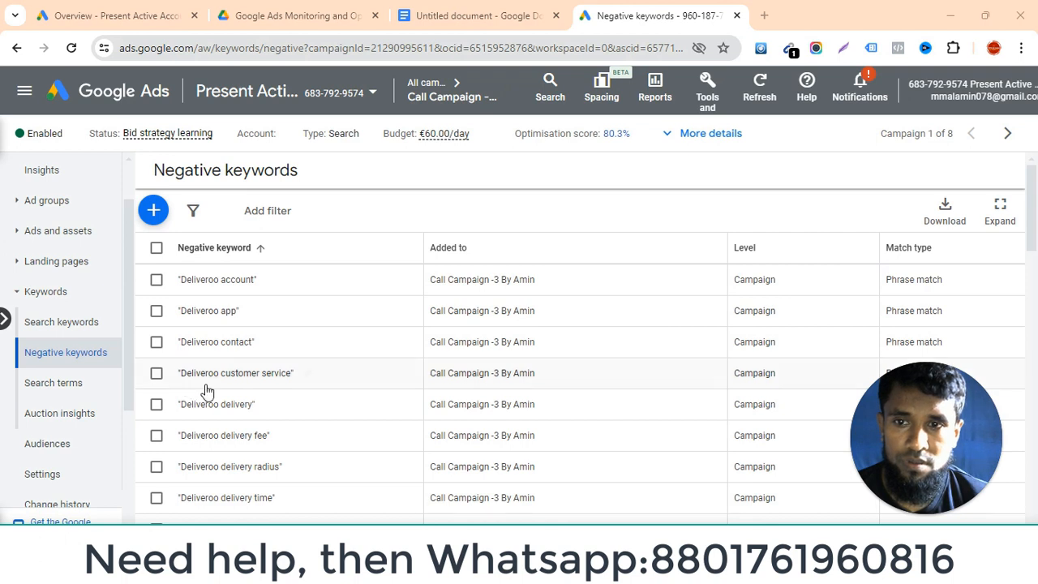
click(55, 385)
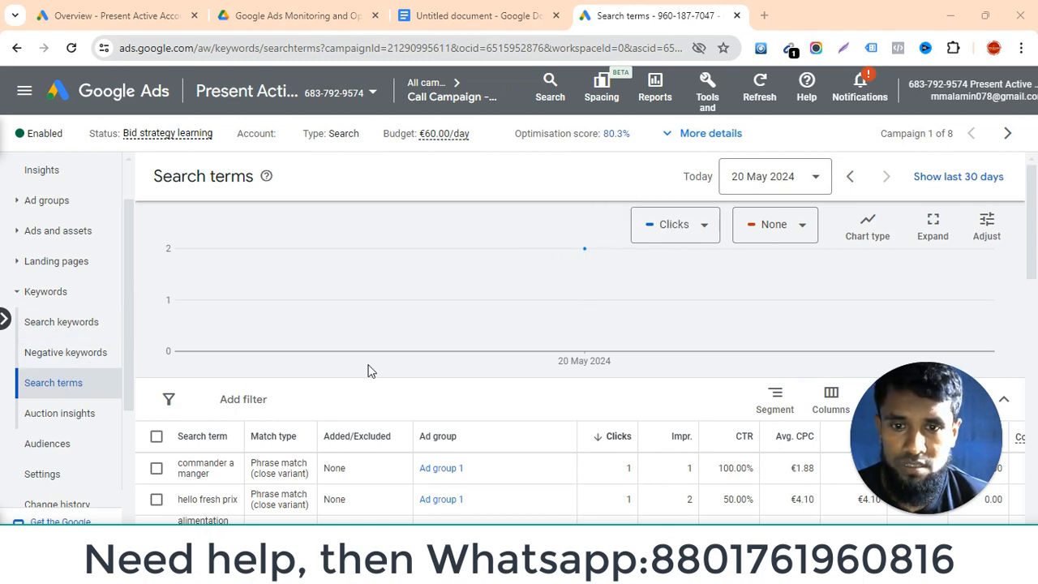
scroll(388, 365, down, 3)
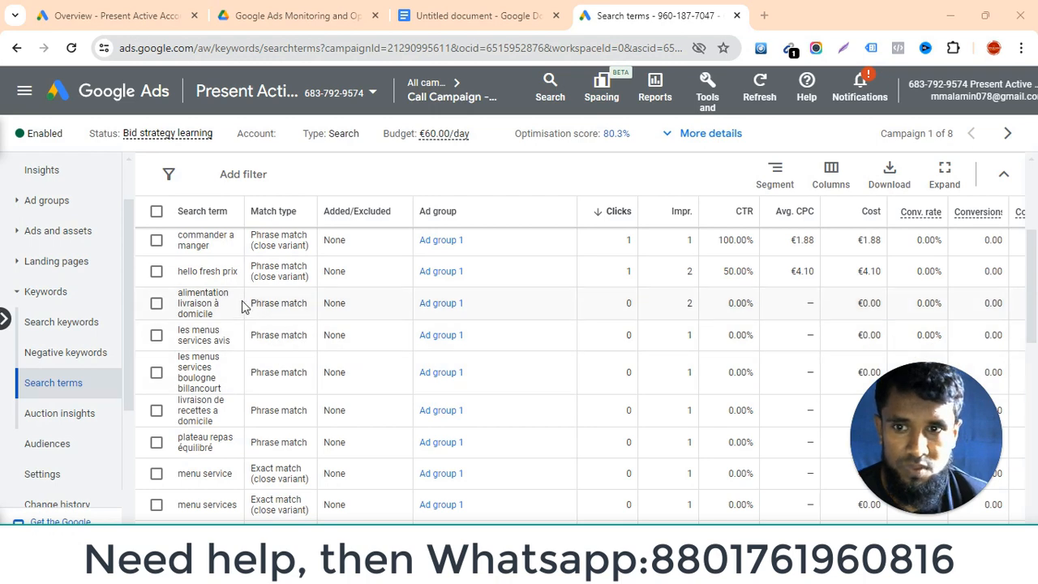
scroll(242, 310, up, 1)
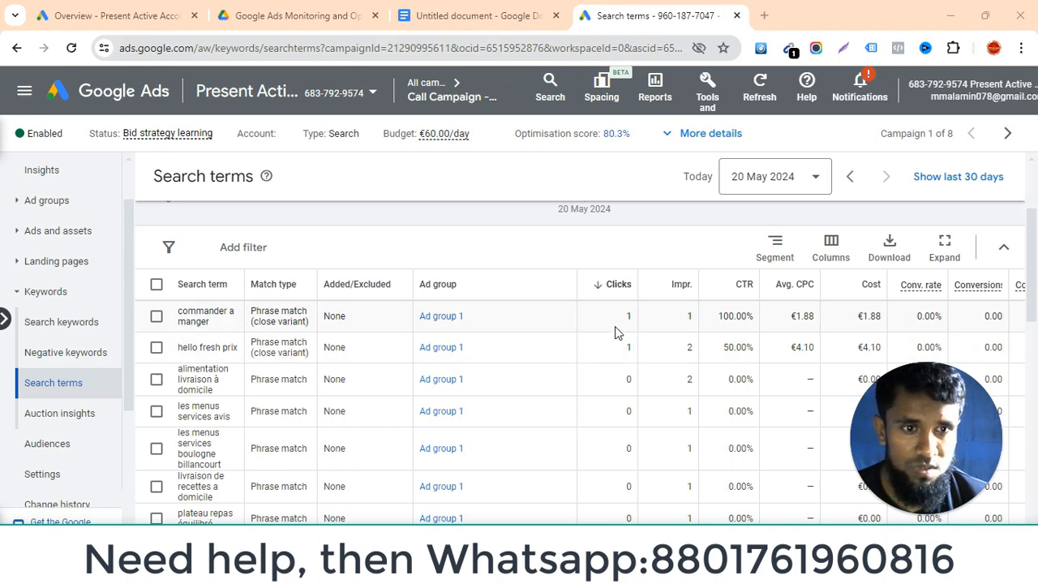
Exclude the search term "commander a manger" by adding it as an exact match negative keyword to the negative keyword list.
click(156, 317)
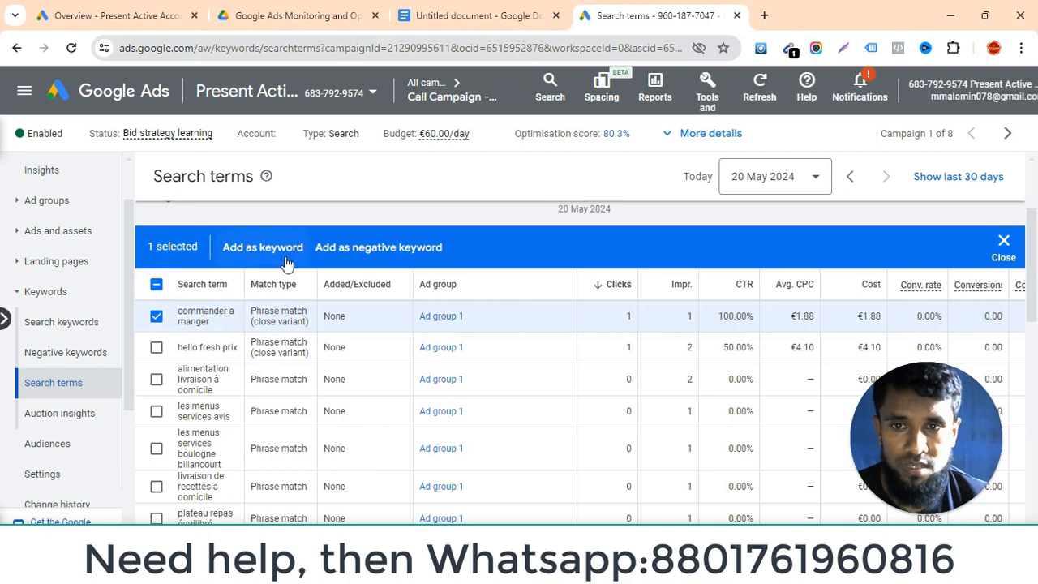
click(350, 252)
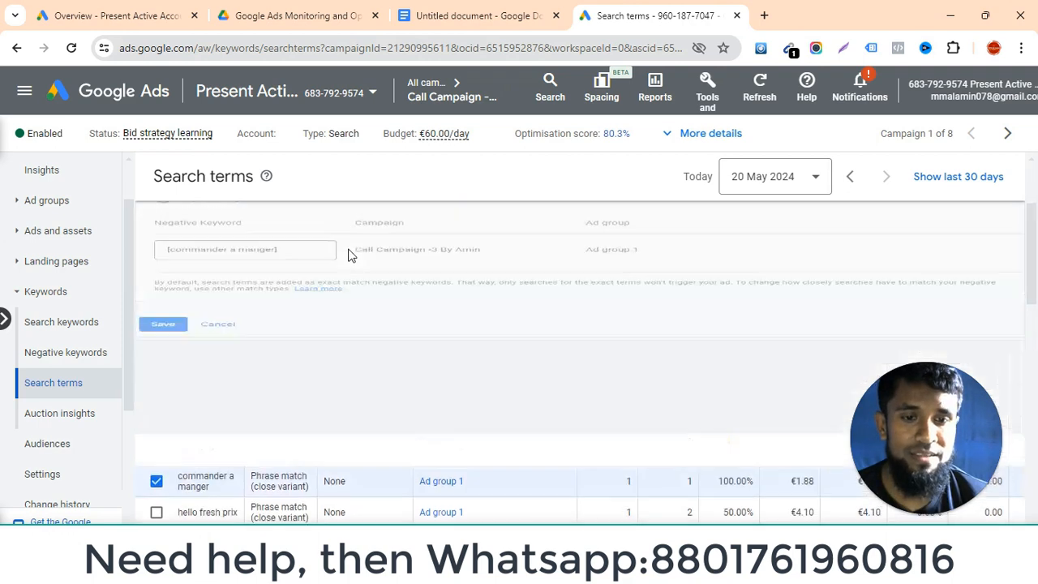
click(222, 293)
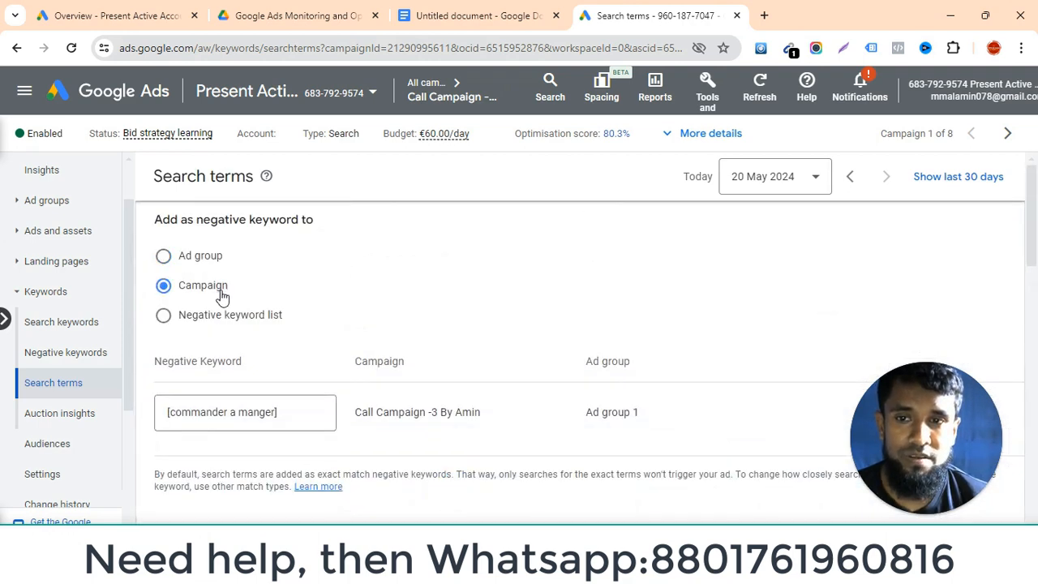
click(259, 324)
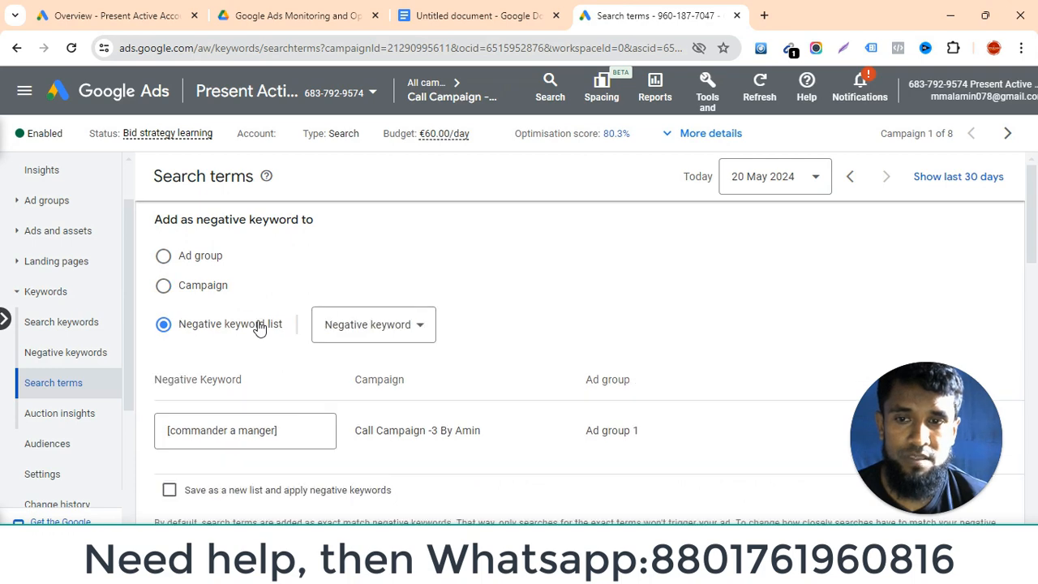
click(422, 328)
click(387, 336)
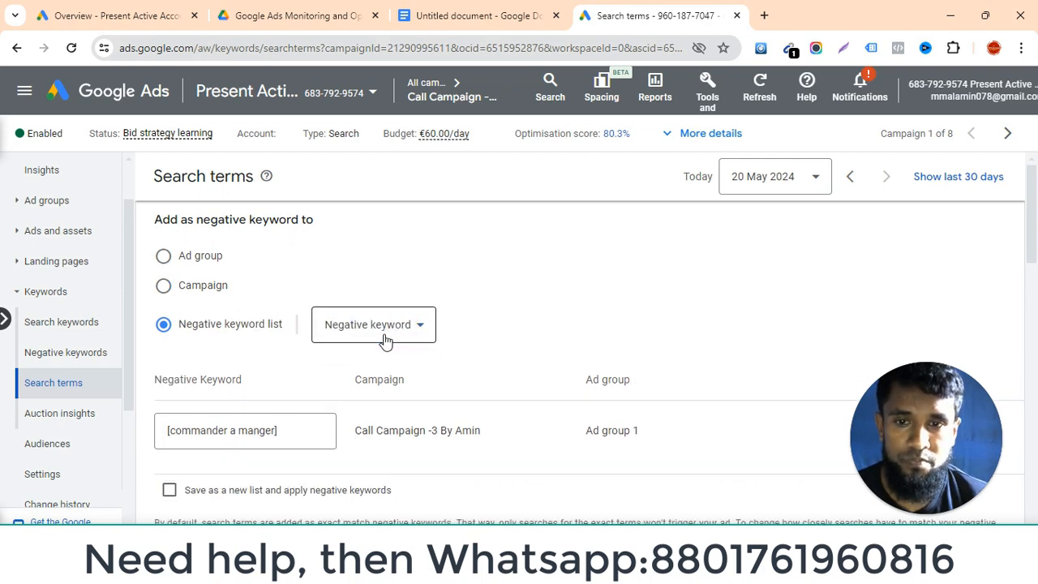
scroll(381, 341, down, 2)
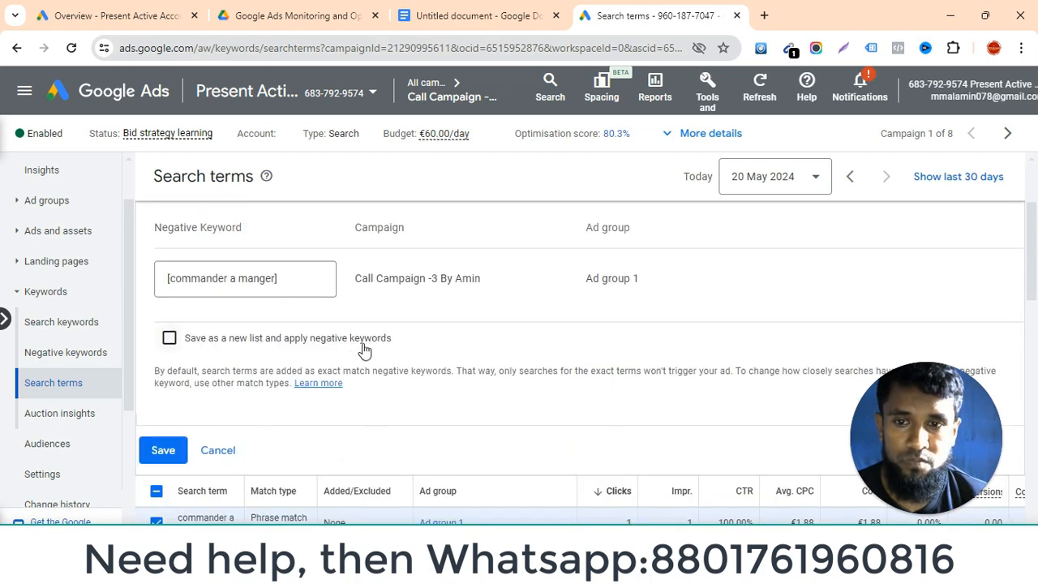
click(162, 452)
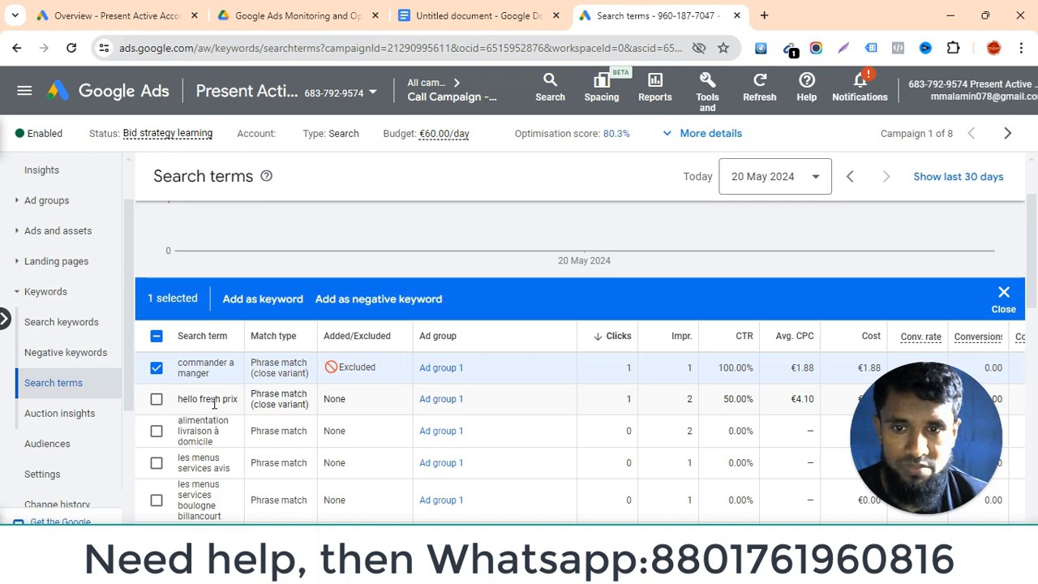
Add the search term "hello fresh prix", together with the selected "commander a manger", to the negative keyword list.
click(157, 400)
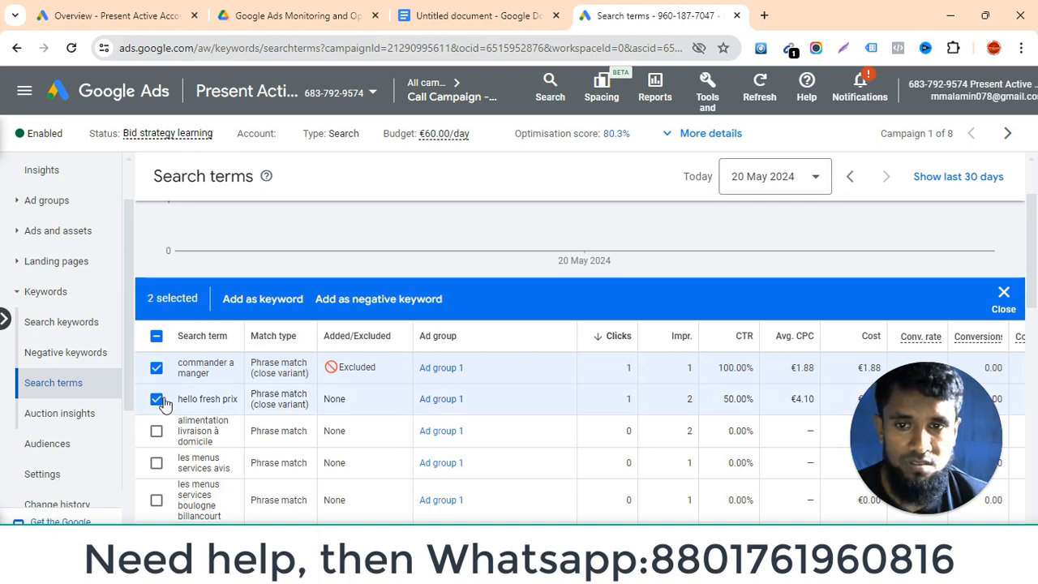
click(379, 301)
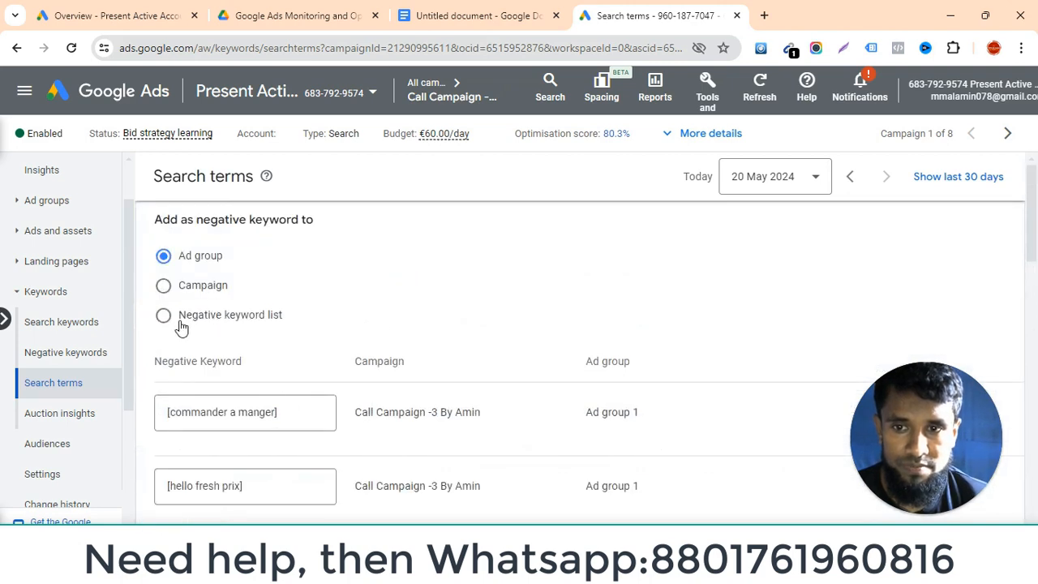
click(180, 324)
scroll(219, 332, down, 3)
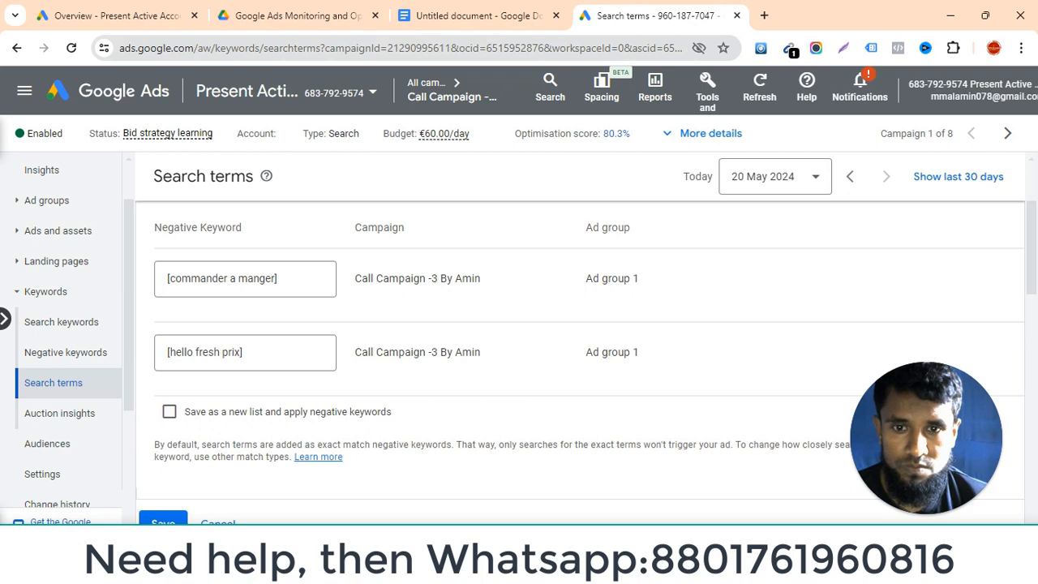
click(166, 522)
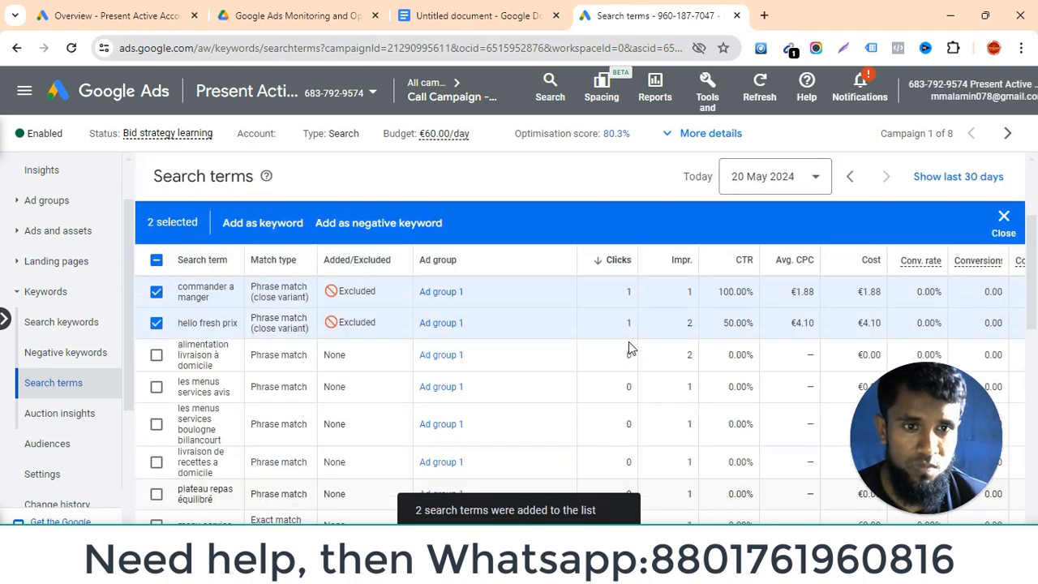
Examine the remaining search terms and their clicks, impressions and cost down to the totals rows.
scroll(629, 340, down, 5)
scroll(629, 341, down, 5)
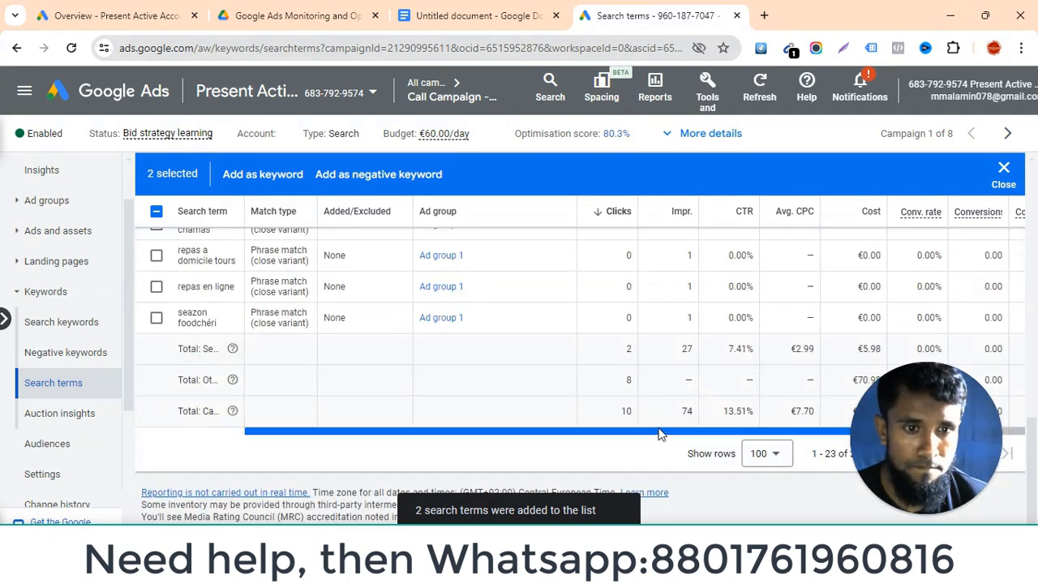
scroll(539, 377, up, 3)
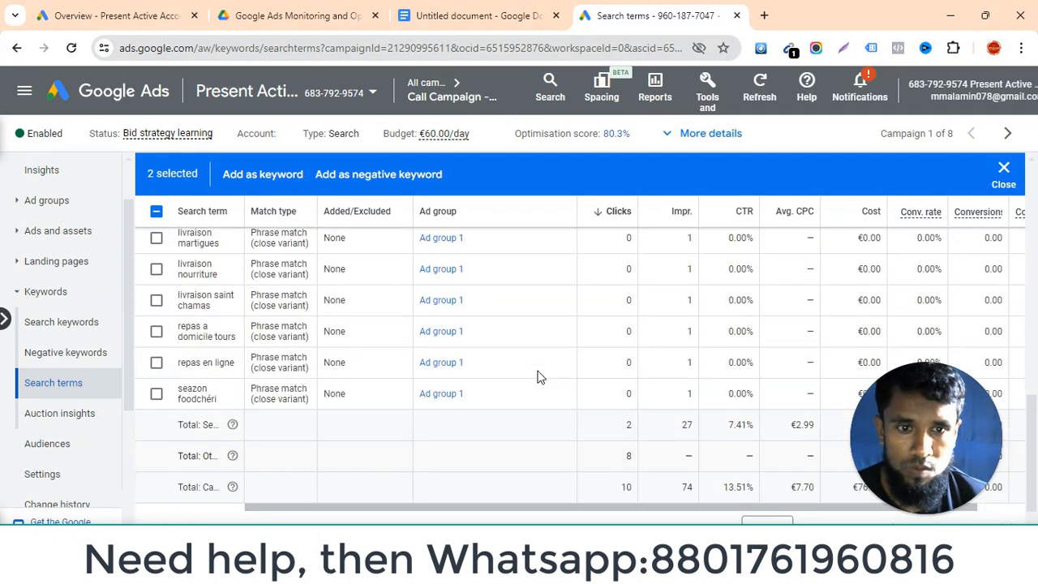
scroll(539, 377, up, 10)
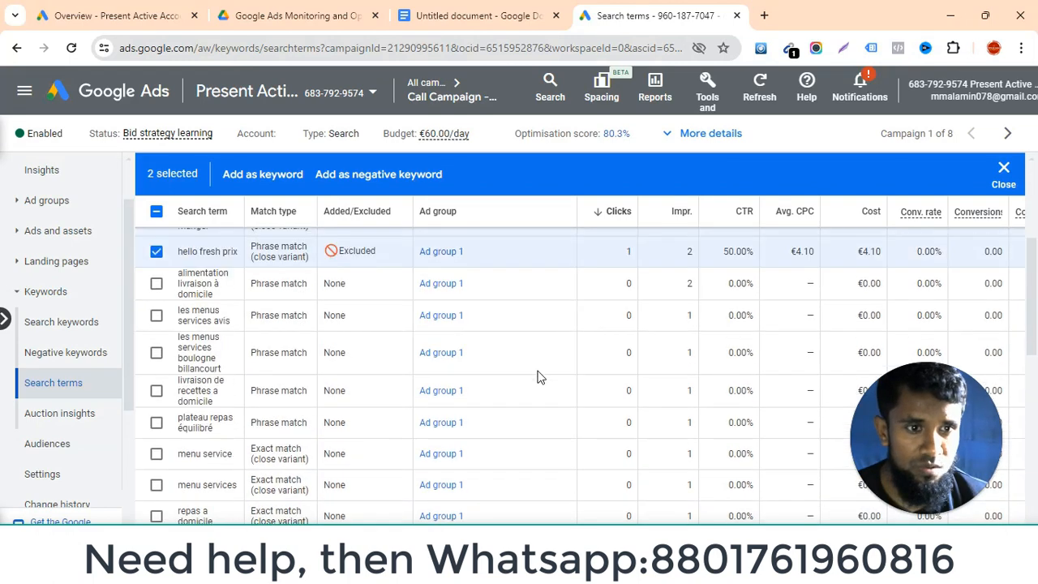
scroll(523, 413, down, 1)
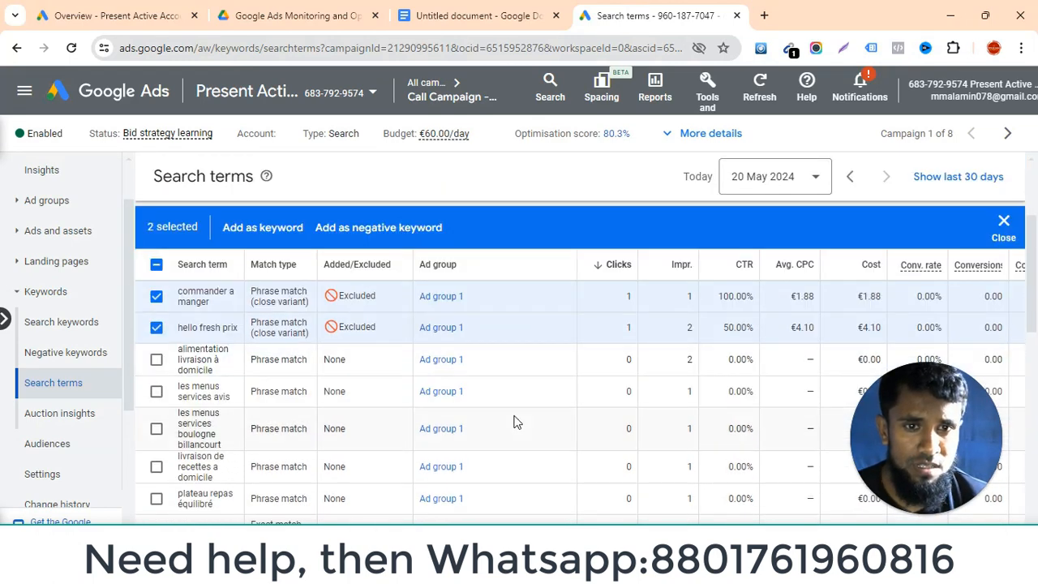
scroll(514, 421, down, 1)
scroll(81, 360, down, 1)
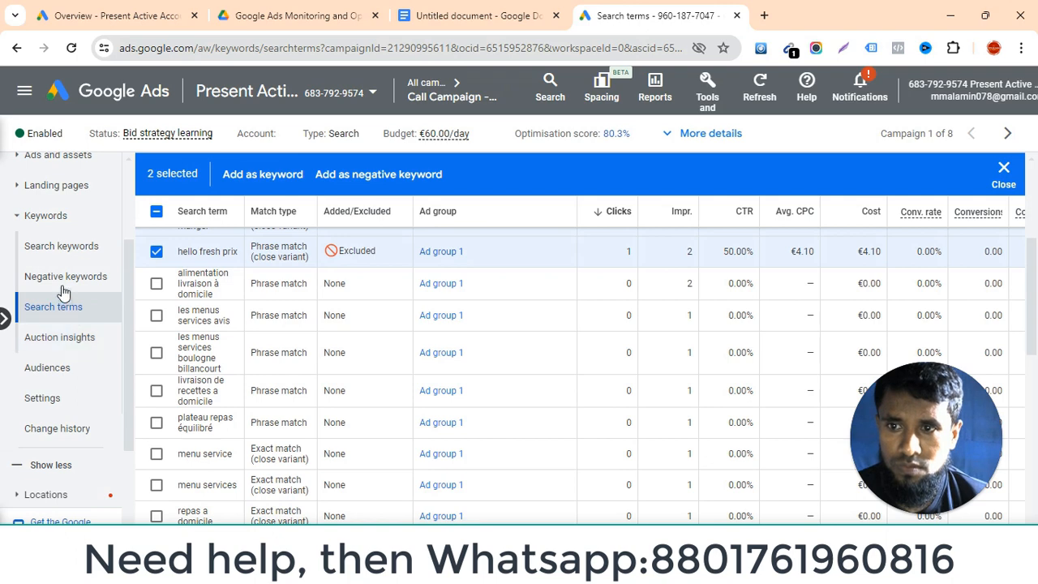
Return to the campaign's search keywords and examine their eligibility status, conversions, clicks and impressions through the whole list.
click(55, 245)
scroll(503, 288, down, 3)
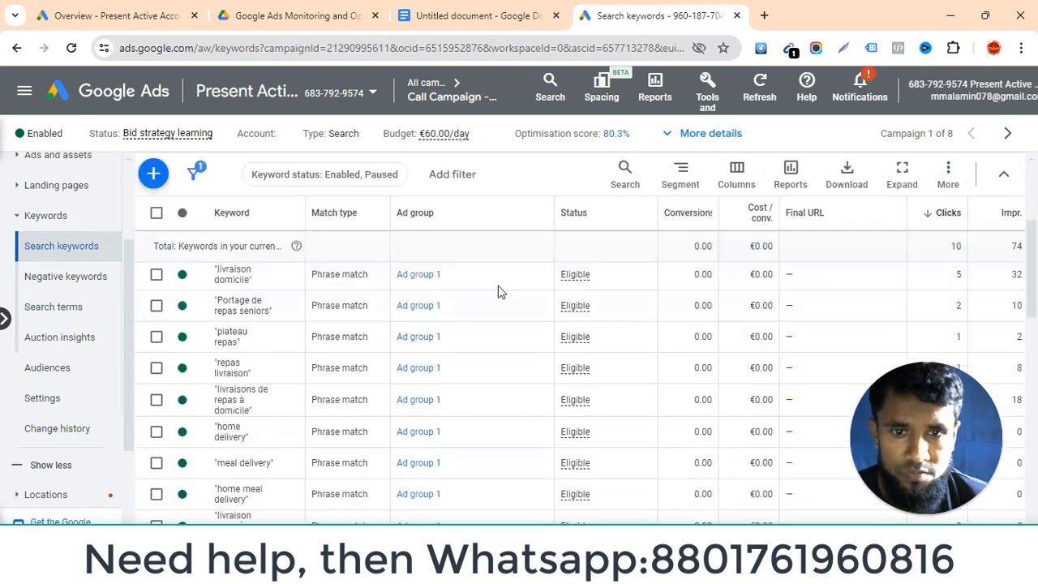
scroll(500, 292, down, 2)
scroll(502, 303, up, 5)
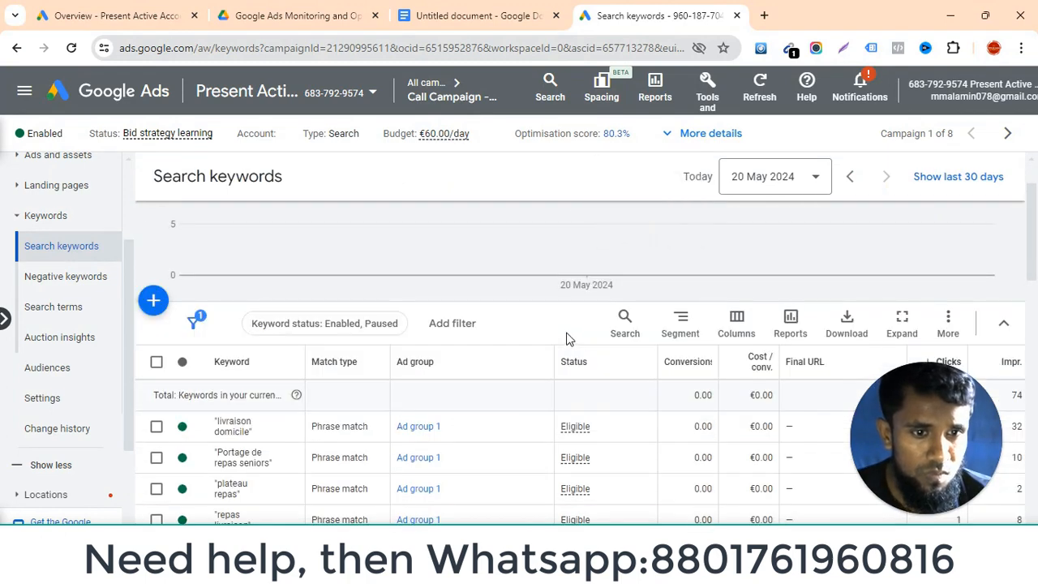
scroll(583, 357, down, 5)
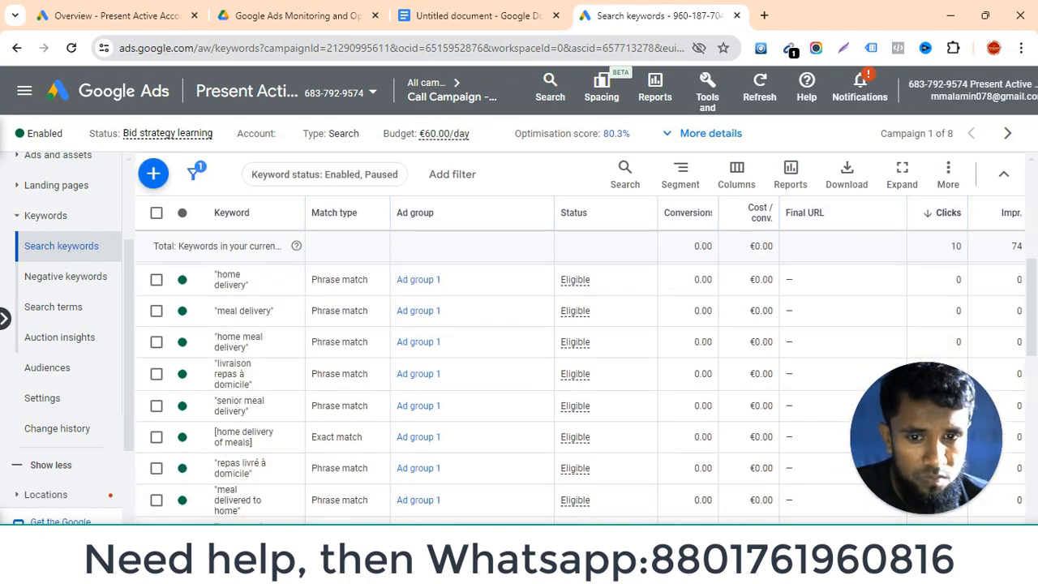
scroll(376, 398, up, 5)
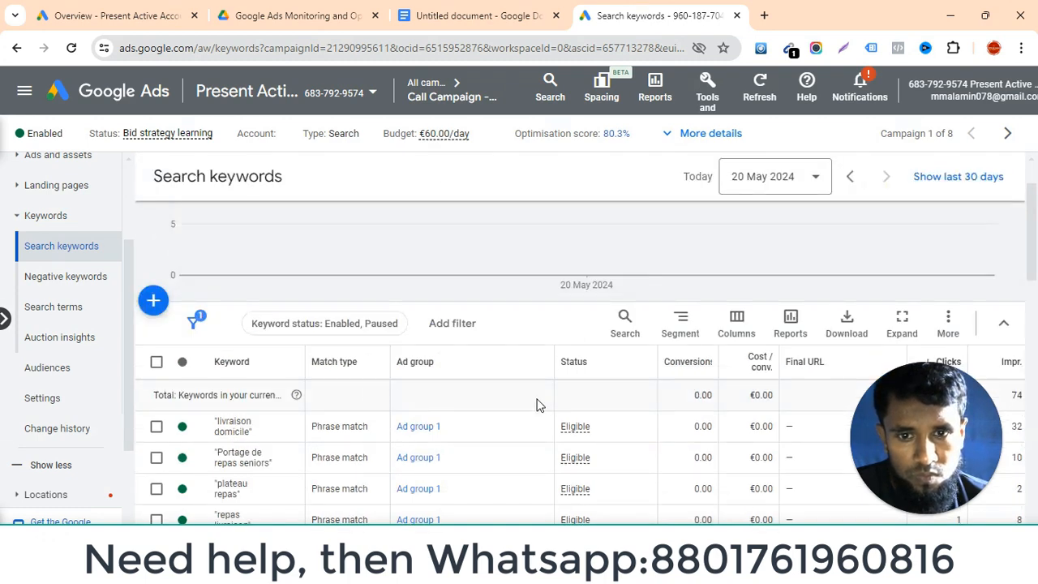
scroll(577, 402, down, 3)
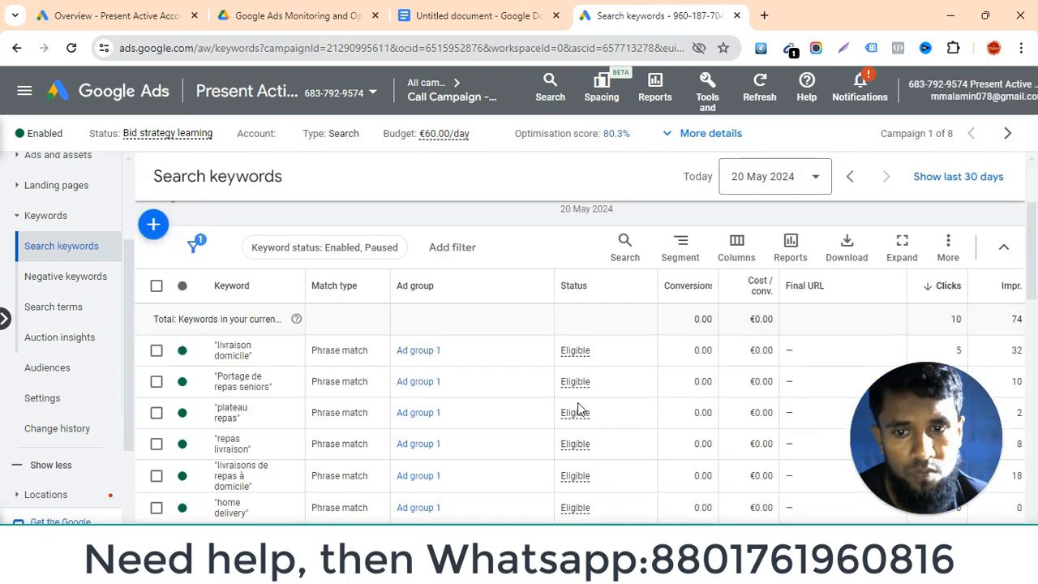
mouse_move(574, 400)
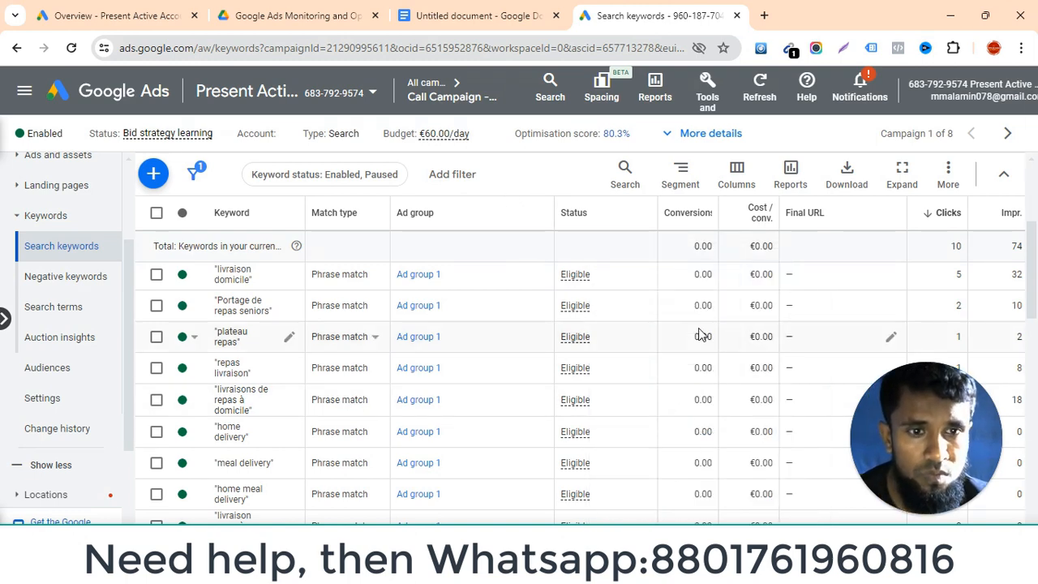
scroll(635, 335, down, 8)
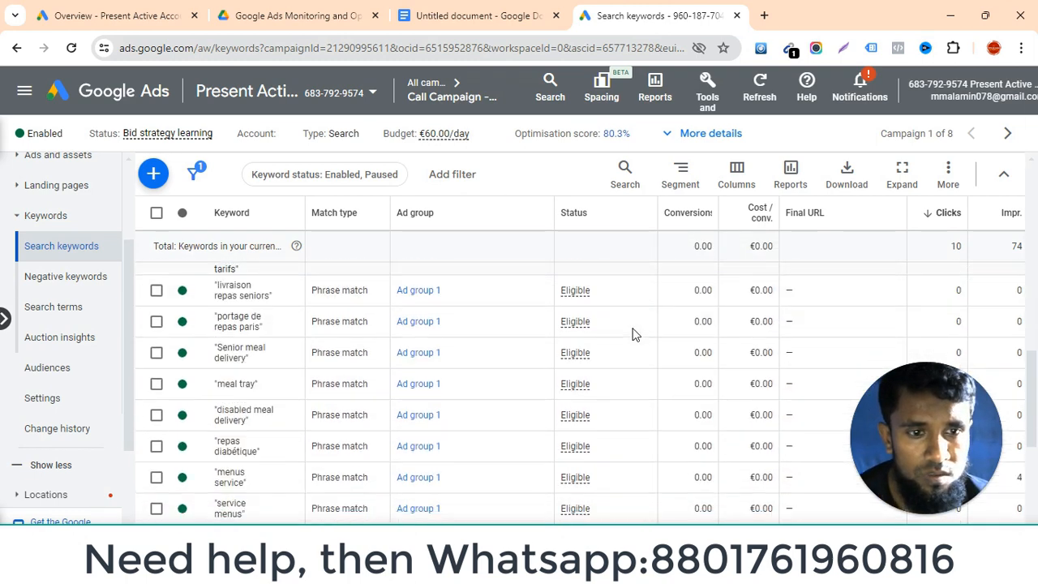
scroll(635, 335, down, 10)
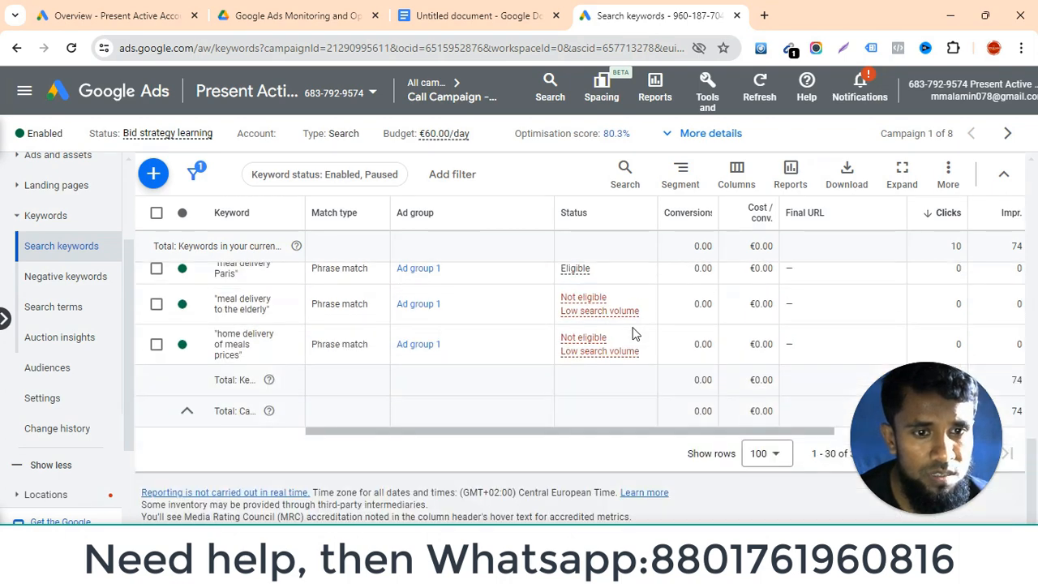
Set the search keywords table to show 200 rows and look over the list from the start.
click(775, 453)
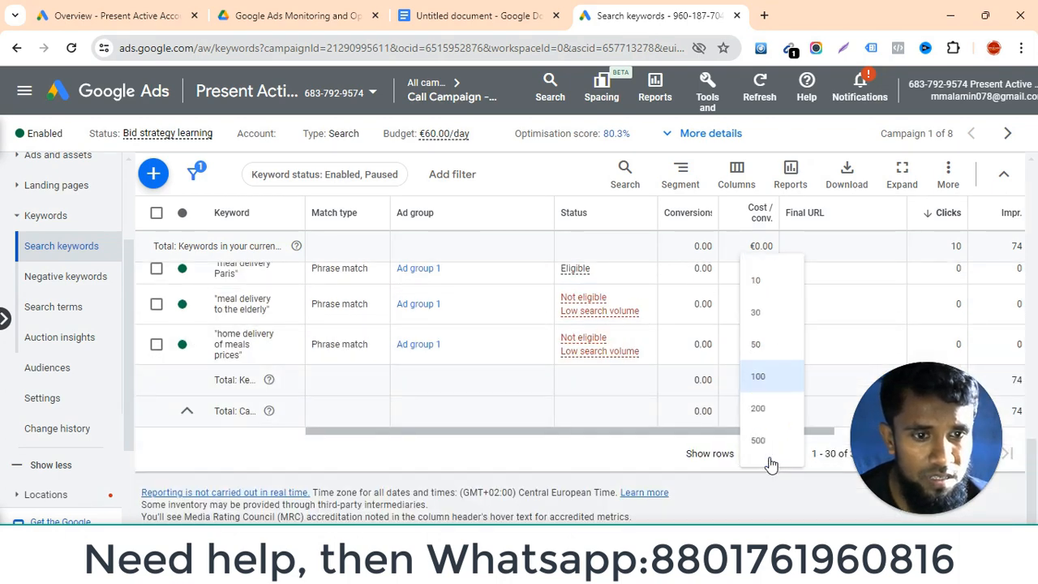
click(760, 402)
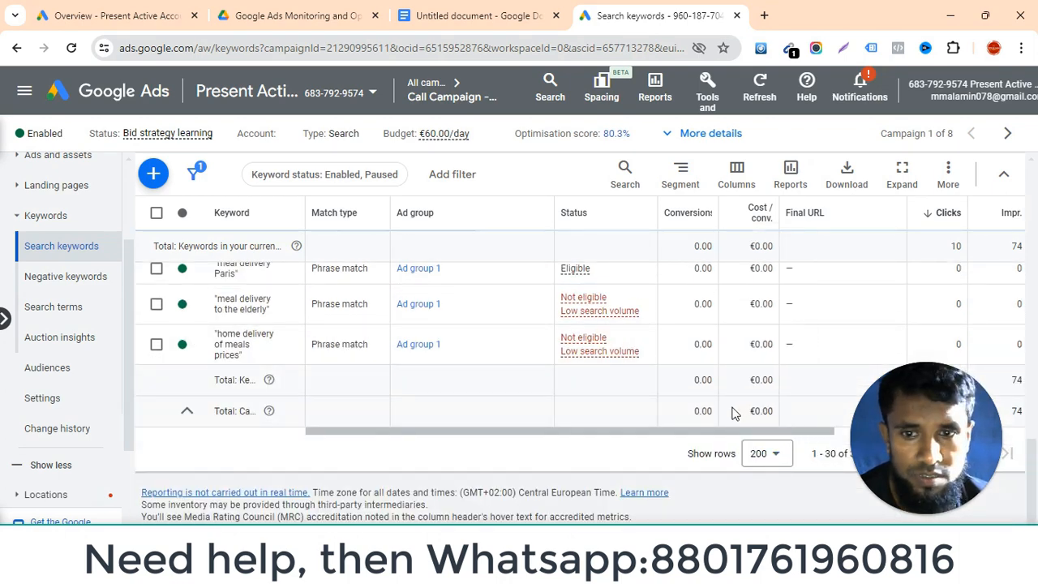
scroll(589, 388, down, 3)
scroll(590, 394, up, 13)
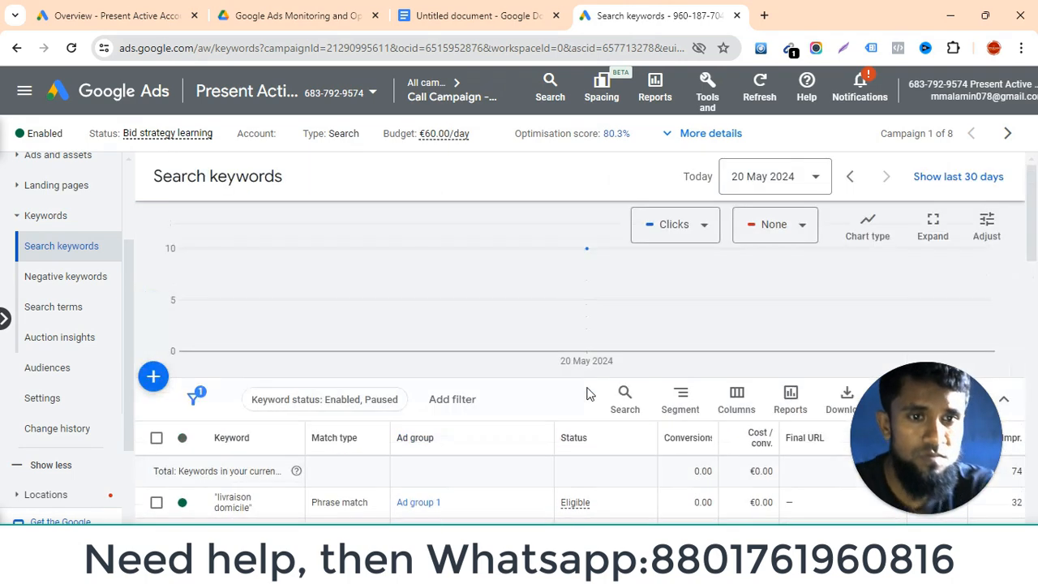
scroll(589, 398, down, 3)
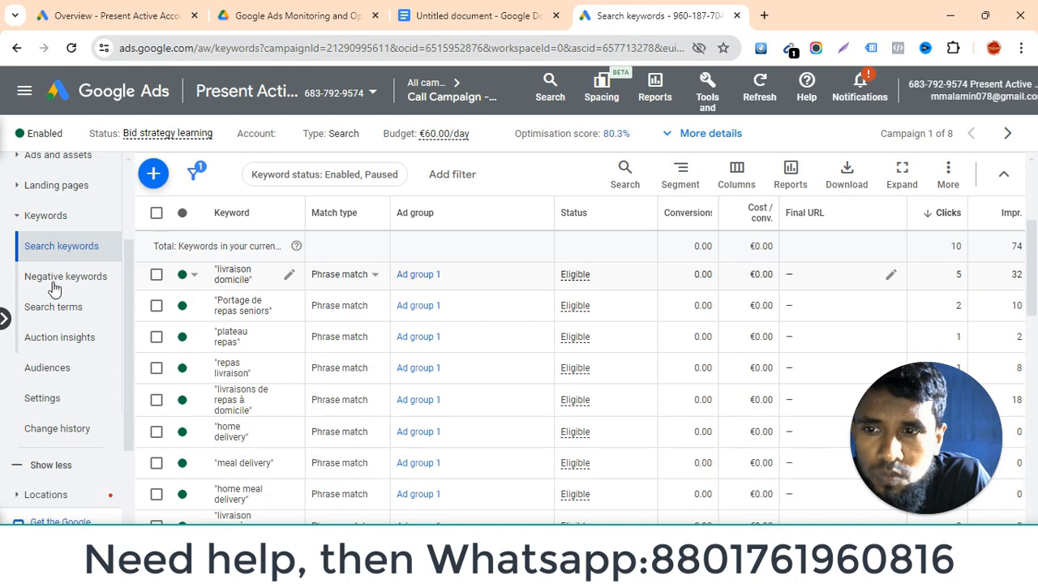
Review the campaign's device performance and its optimisation recommendations.
scroll(65, 322, down, 2)
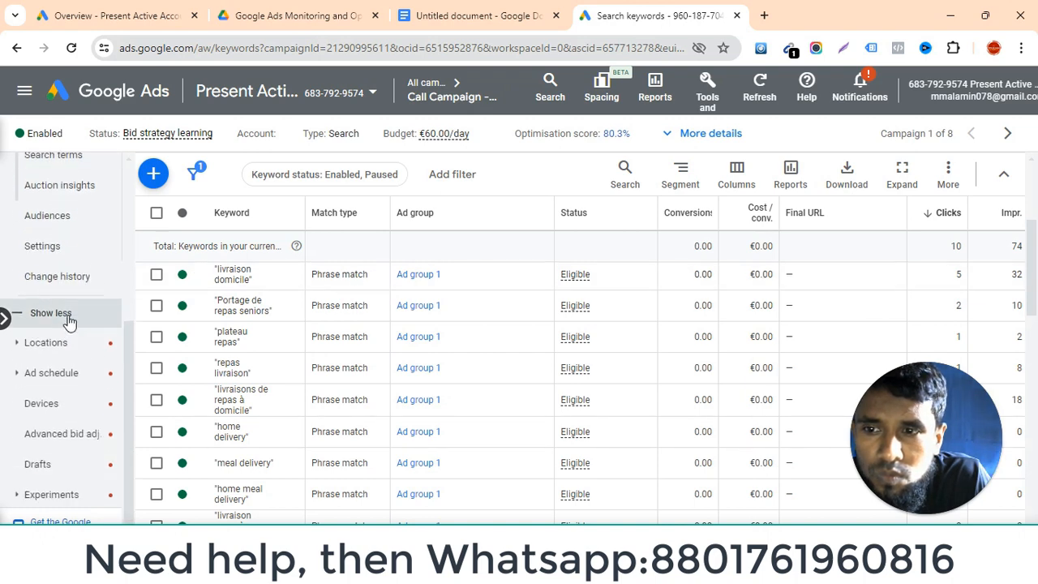
click(67, 403)
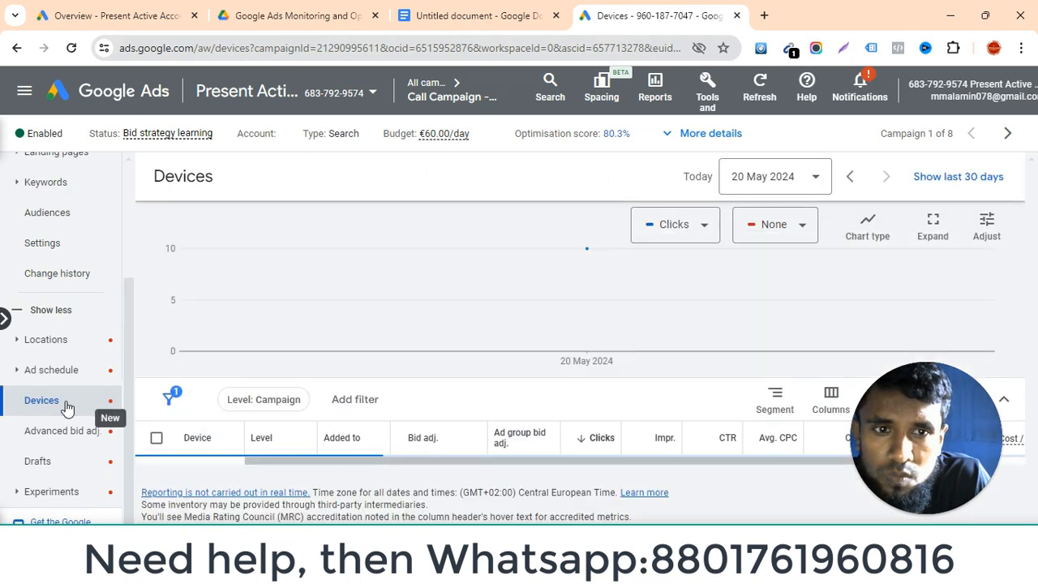
scroll(56, 259, up, 2)
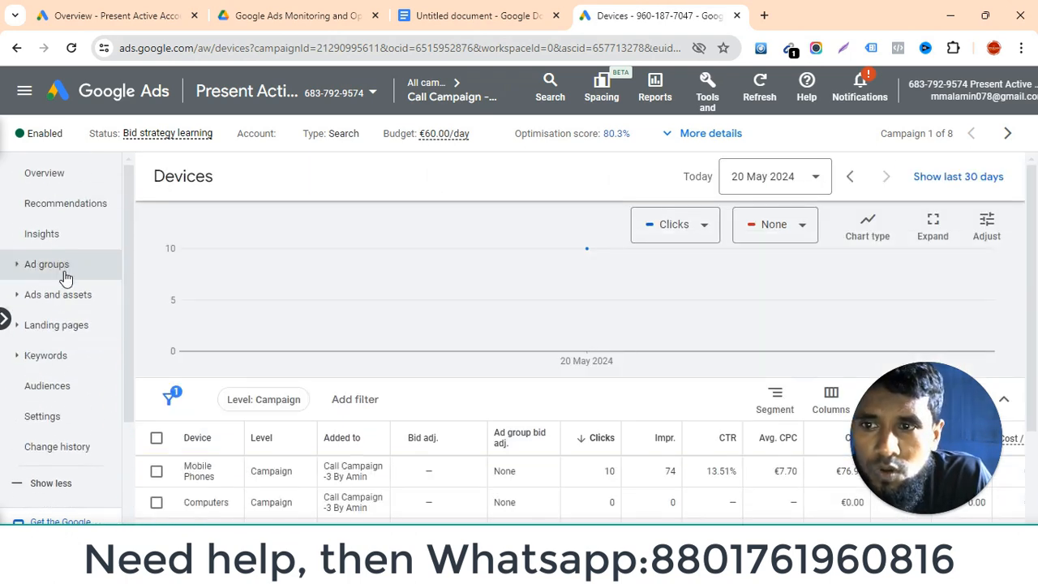
click(61, 209)
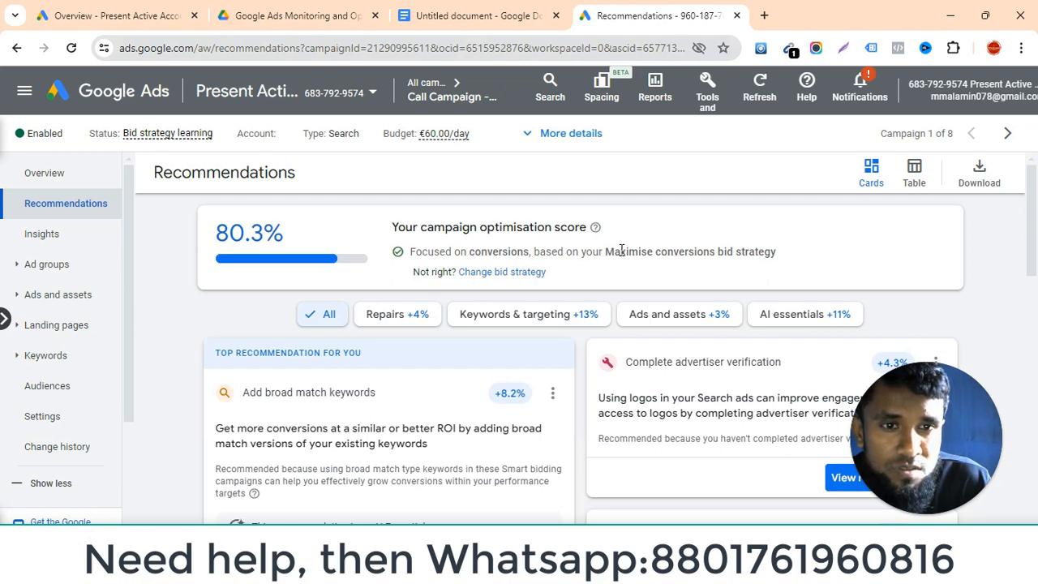
scroll(644, 292, down, 6)
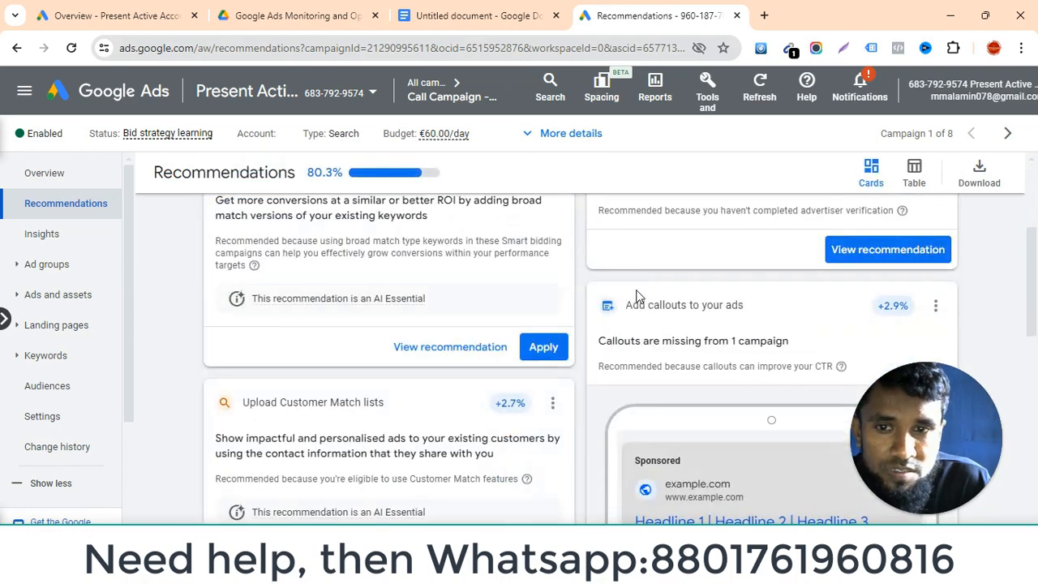
scroll(638, 298, up, 3)
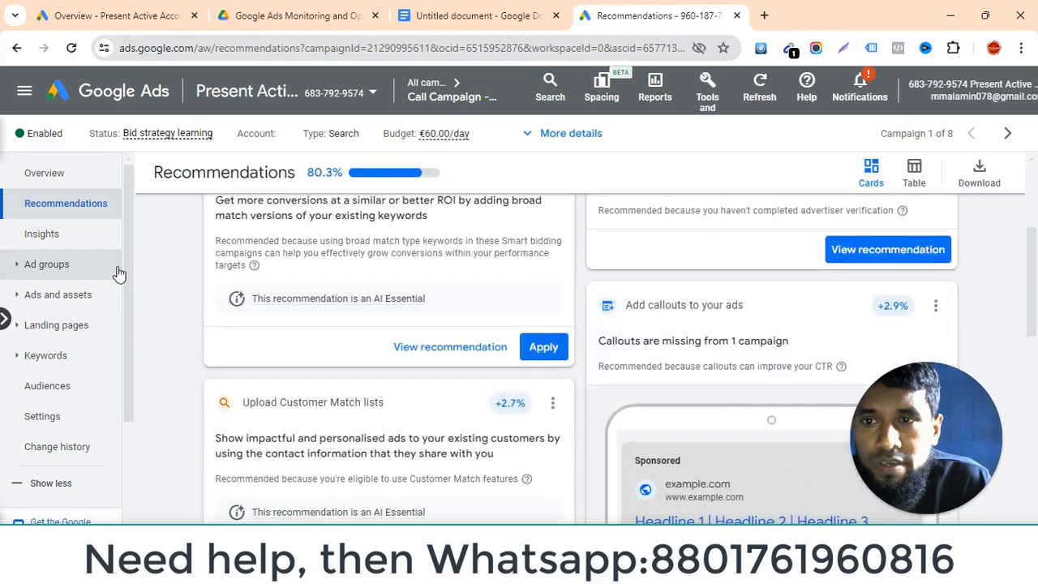
click(24, 90)
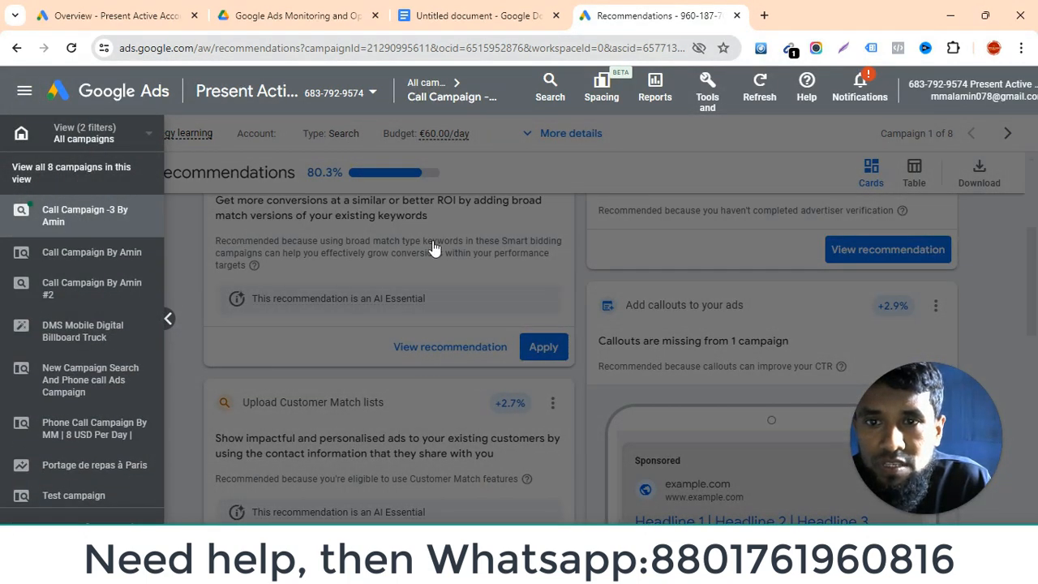
click(98, 215)
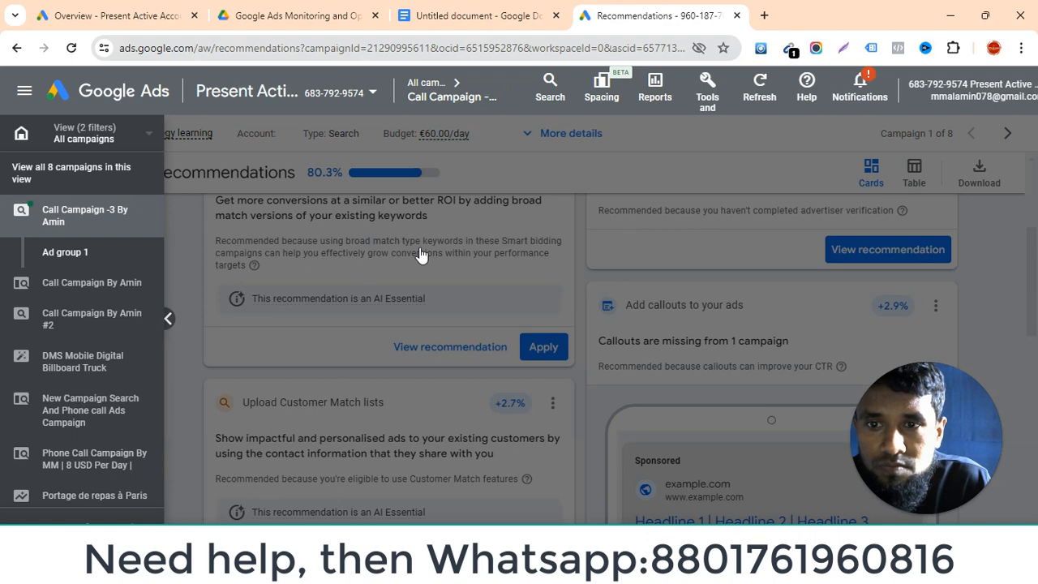
click(71, 220)
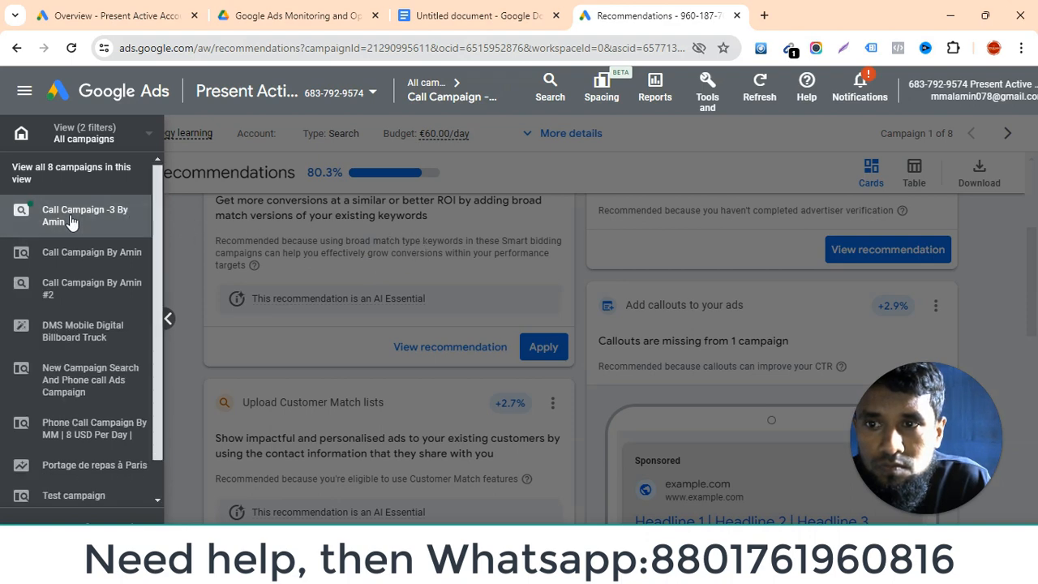
click(71, 220)
click(196, 243)
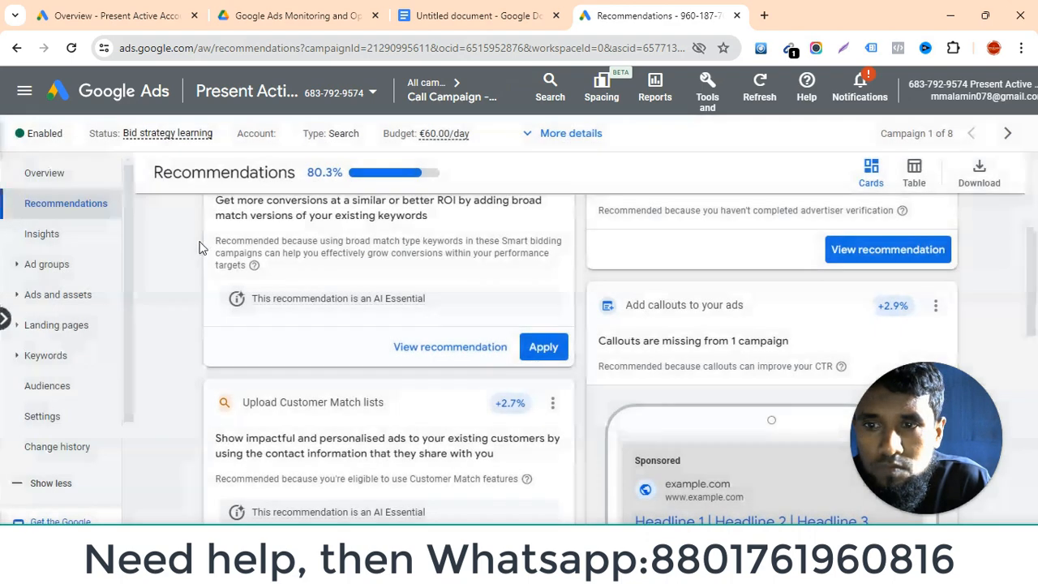
Return to the manager account overview and open the settings of the enabled call campaign from the campaigns list.
click(65, 96)
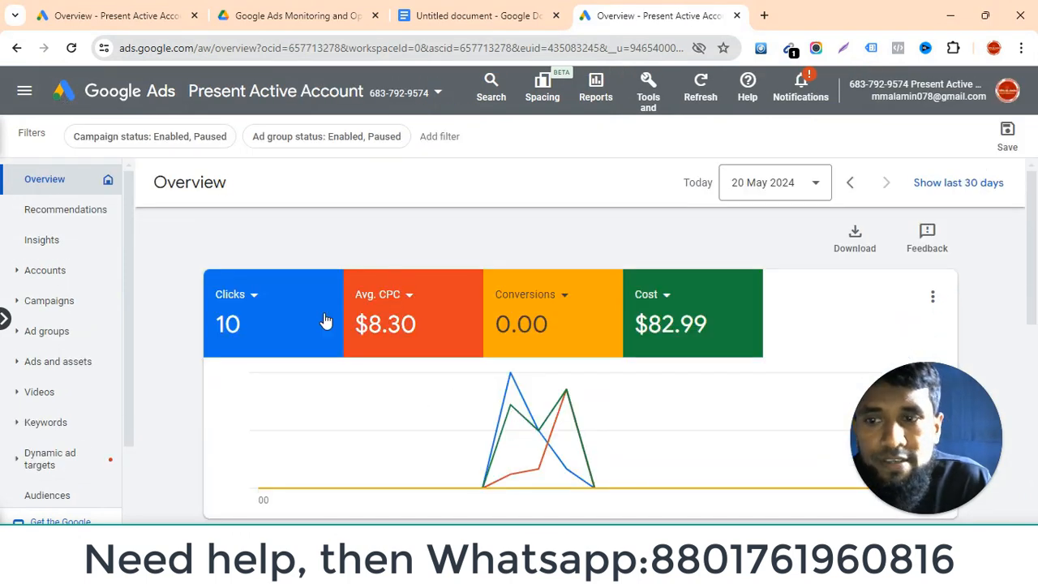
scroll(397, 418, down, 5)
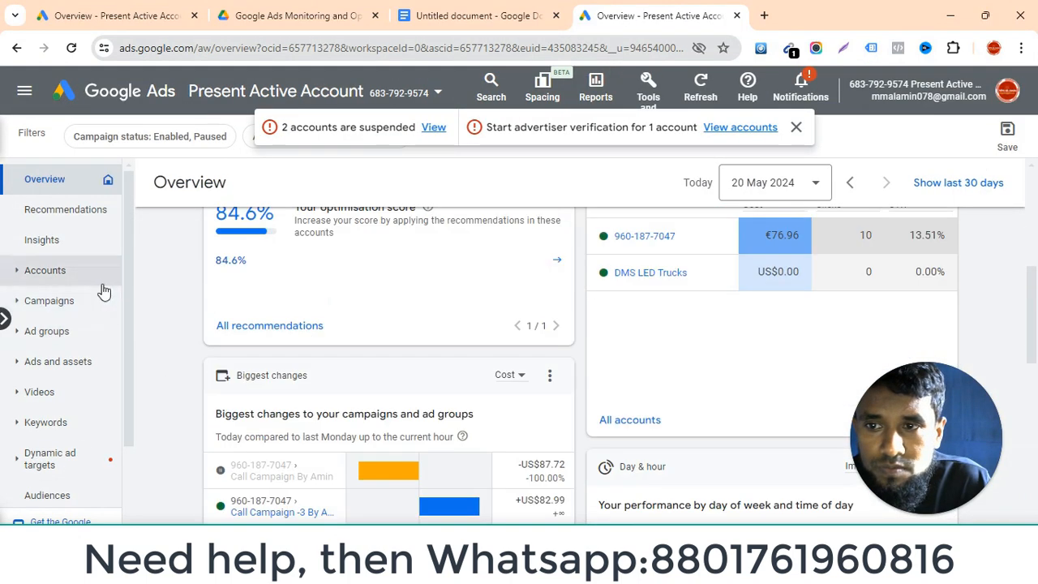
click(67, 303)
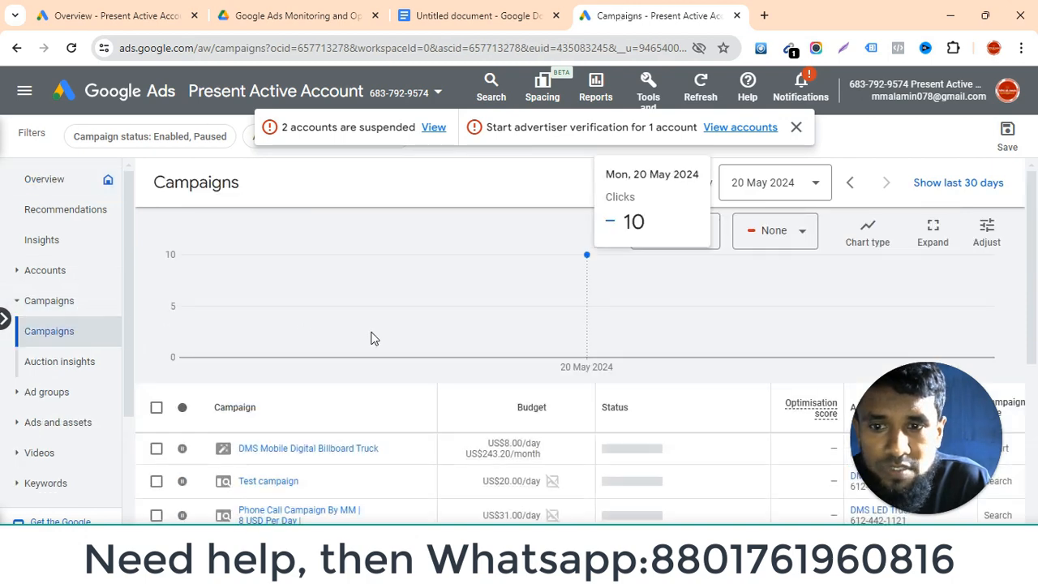
scroll(371, 338, down, 3)
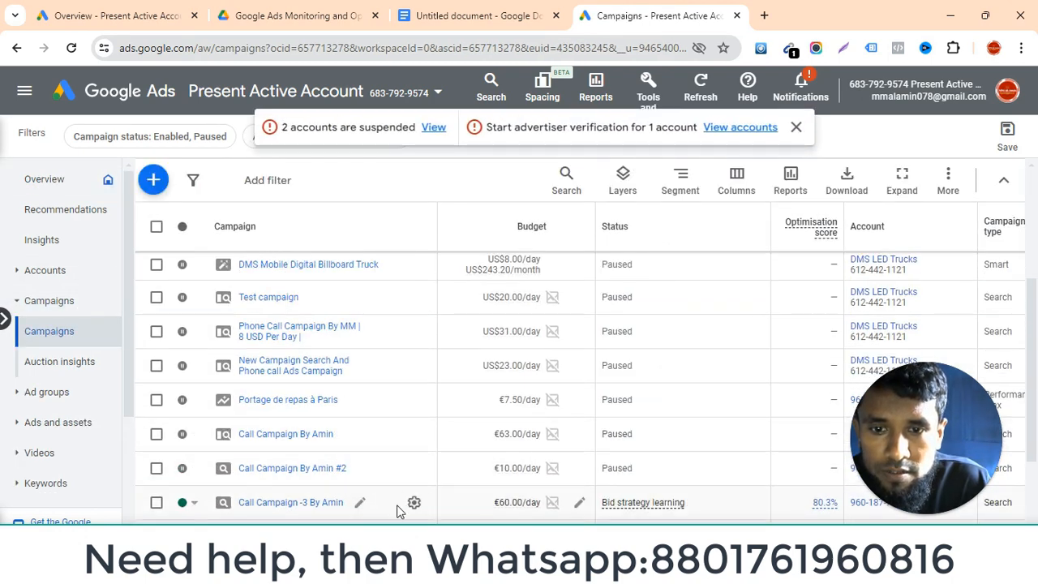
click(413, 503)
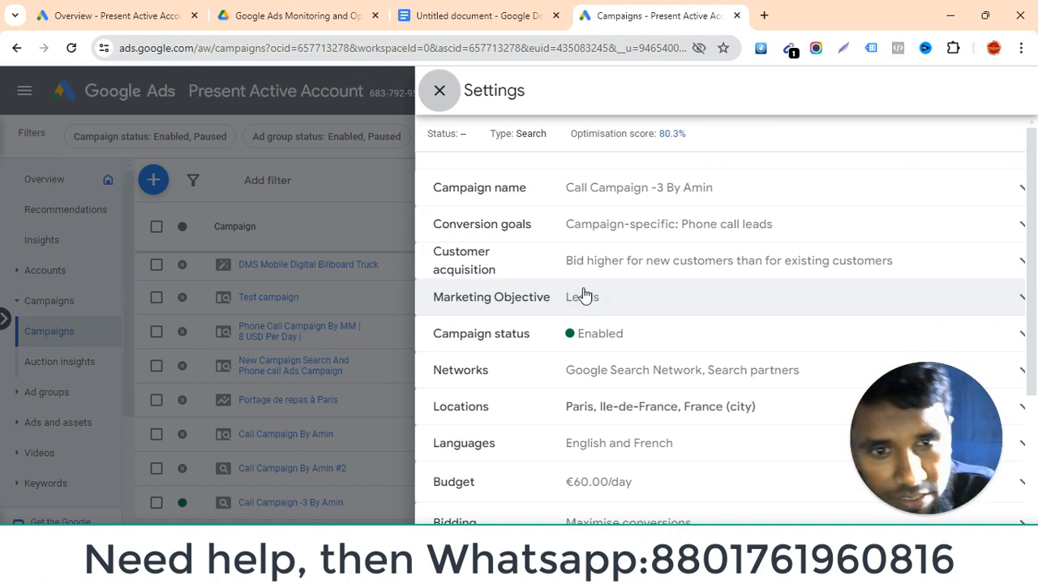
Examine the campaign's marketing objective and bidding settings, together with its remaining settings.
click(685, 304)
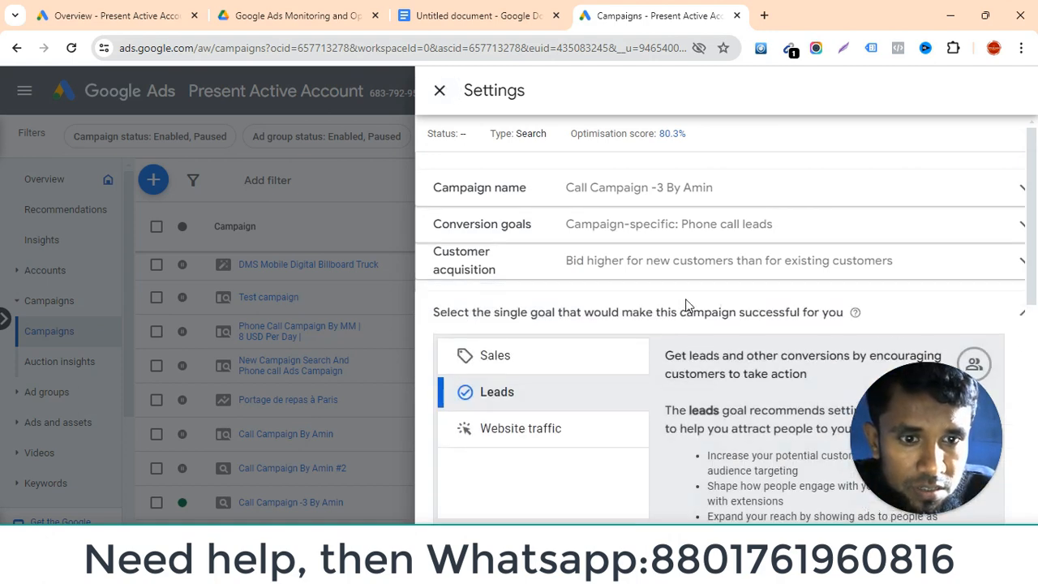
scroll(693, 298, down, 6)
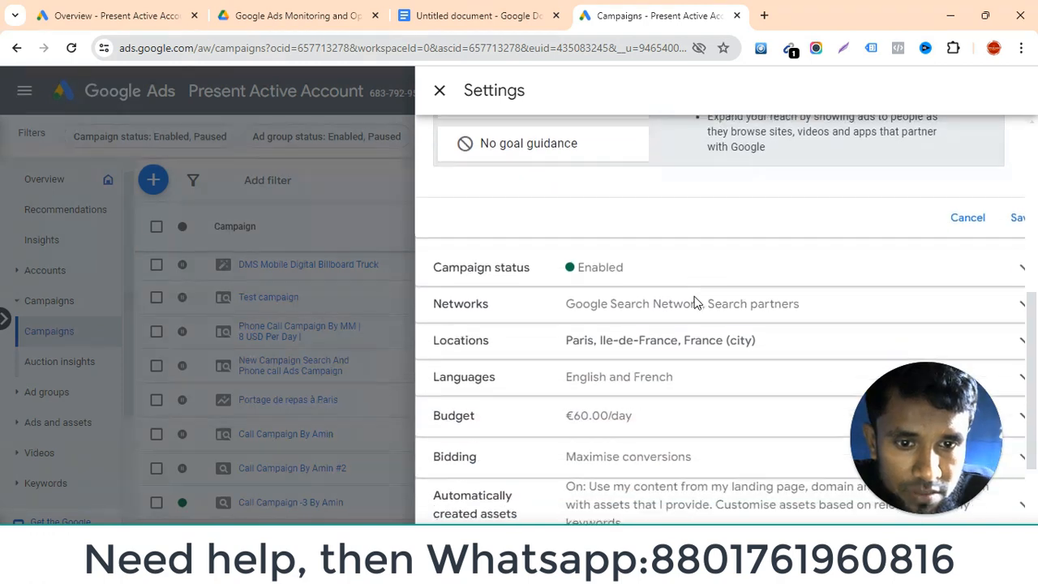
scroll(693, 301, down, 1)
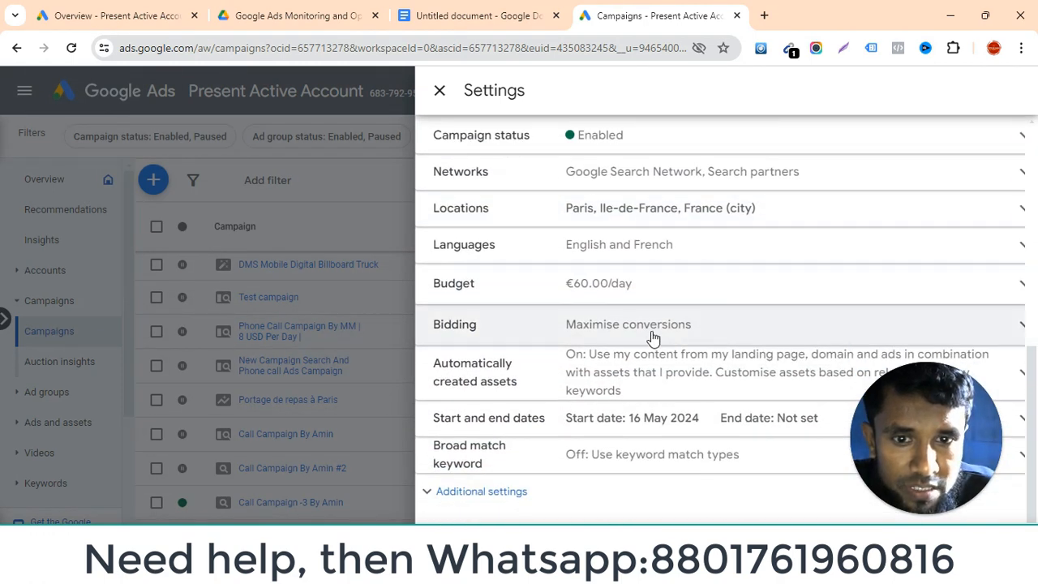
click(652, 338)
scroll(703, 329, down, 1)
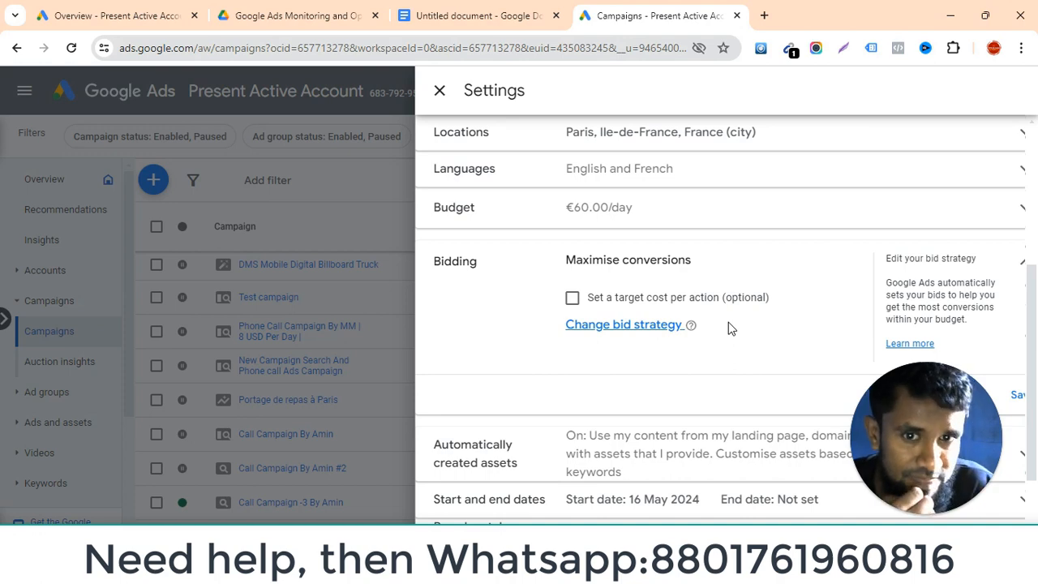
scroll(729, 328, down, 2)
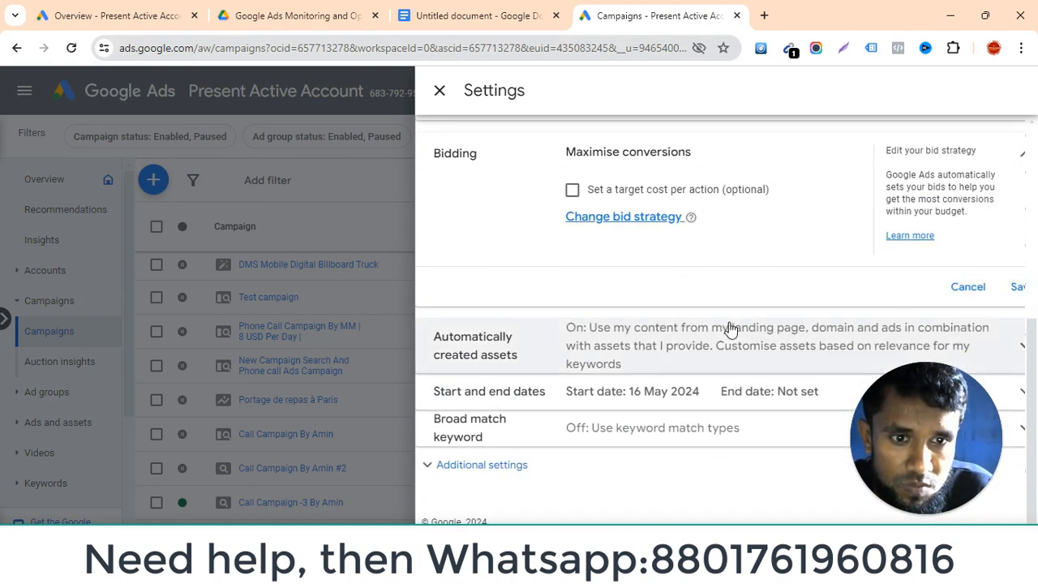
scroll(686, 341, up, 6)
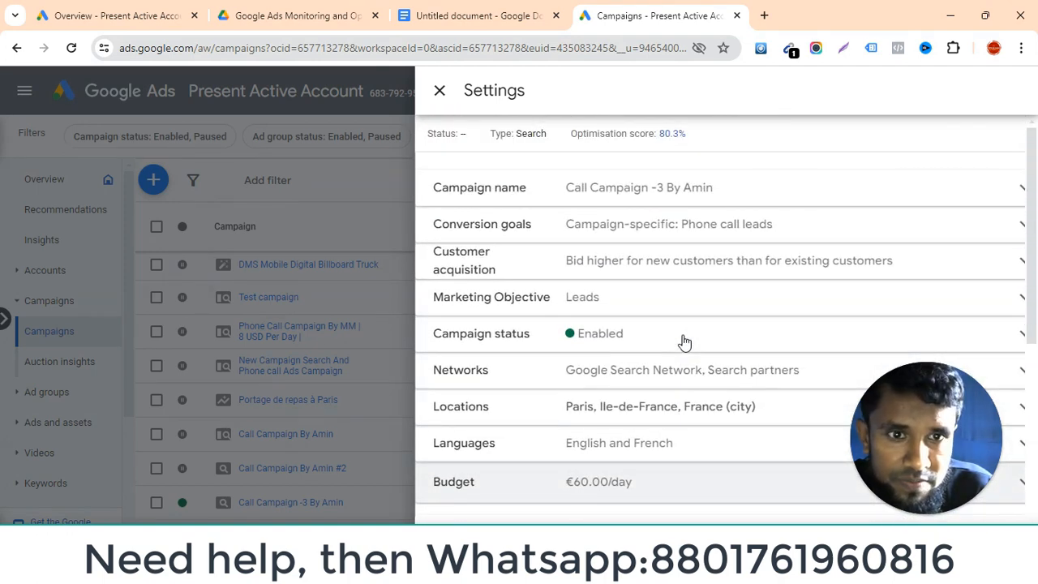
Try the "Only bid for new customers" acquisition option, reselect bidding higher for new customers, and close the settings without saving.
click(679, 271)
scroll(686, 277, down, 1)
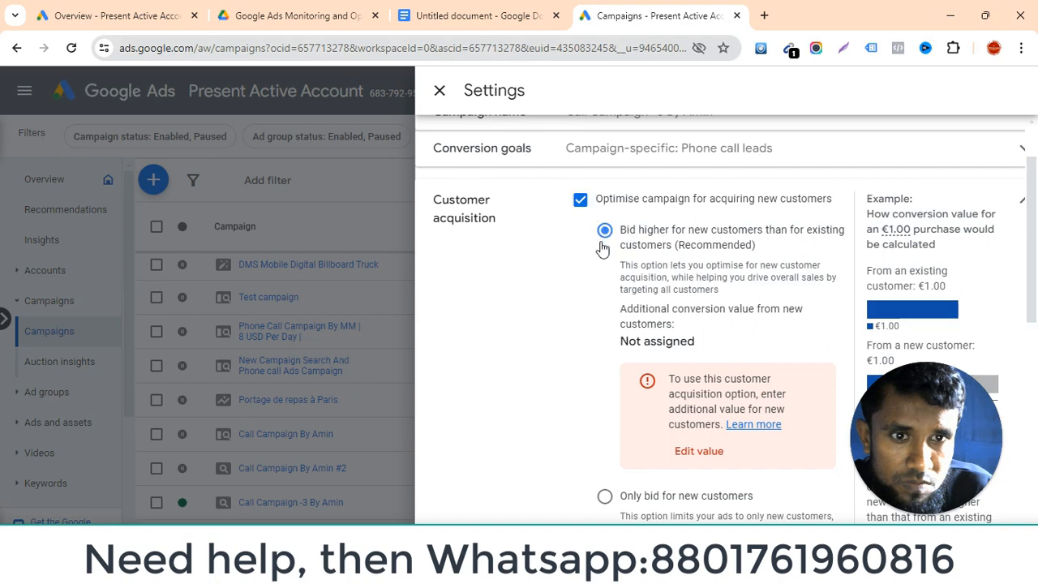
click(604, 496)
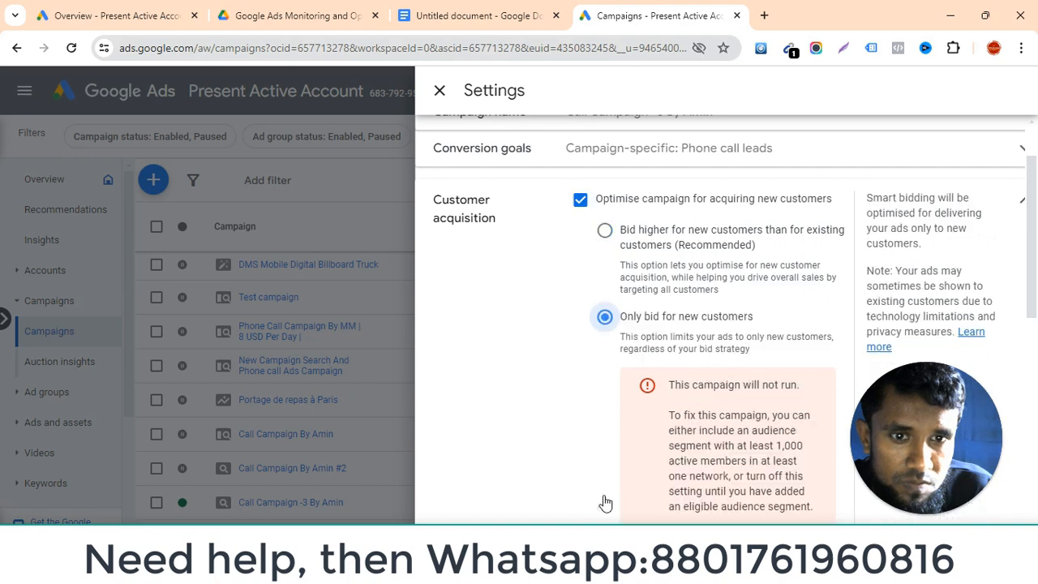
click(601, 235)
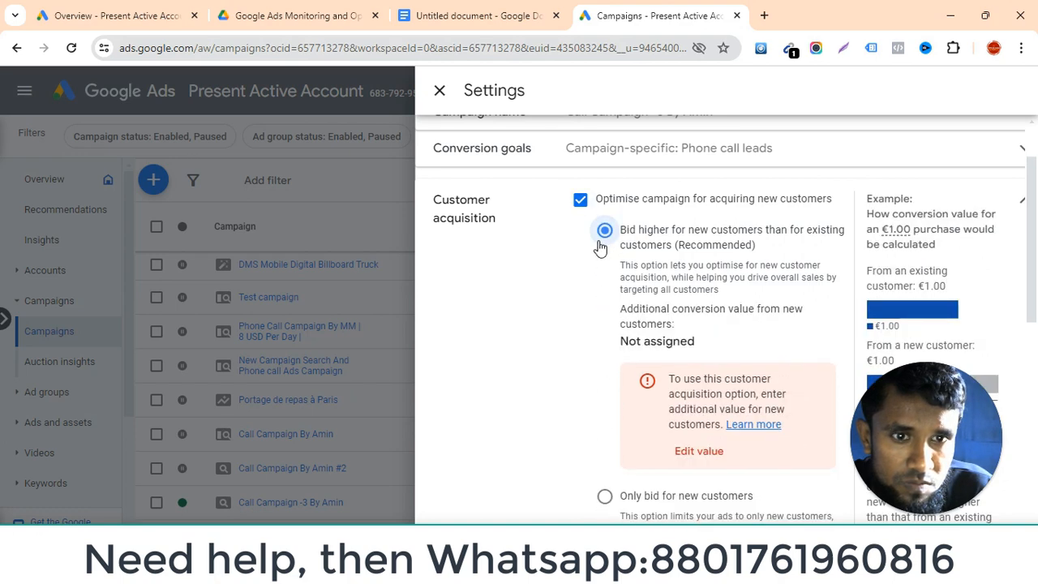
scroll(600, 246, down, 7)
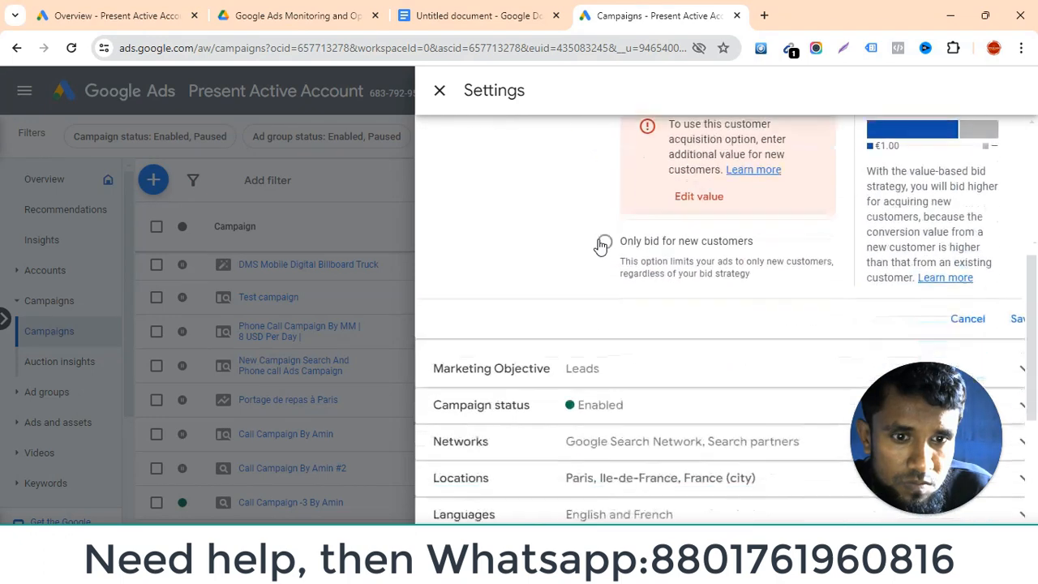
click(411, 301)
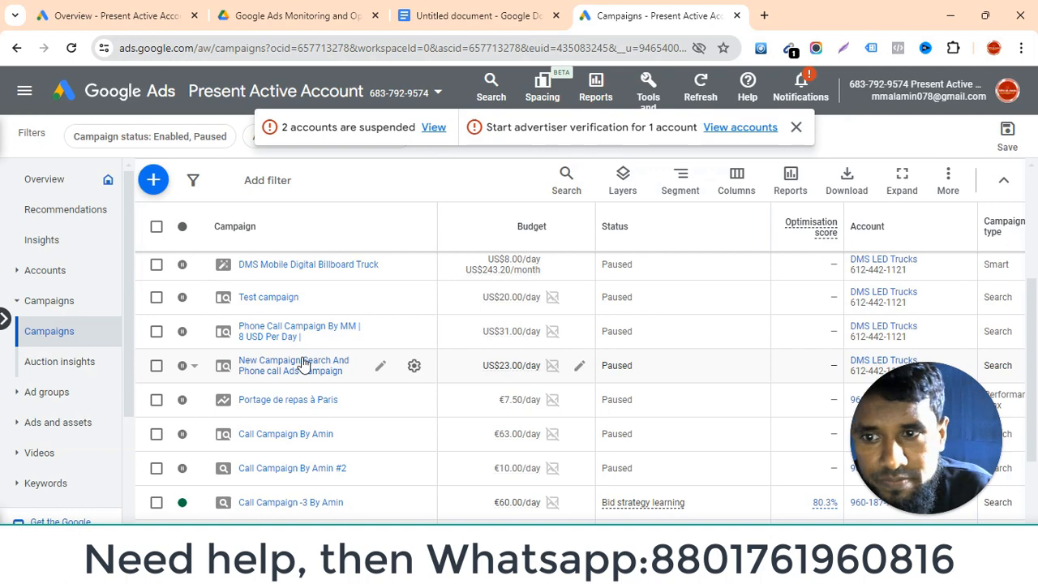
Look over the campaigns list and check the manager account's insights.
scroll(302, 365, up, 2)
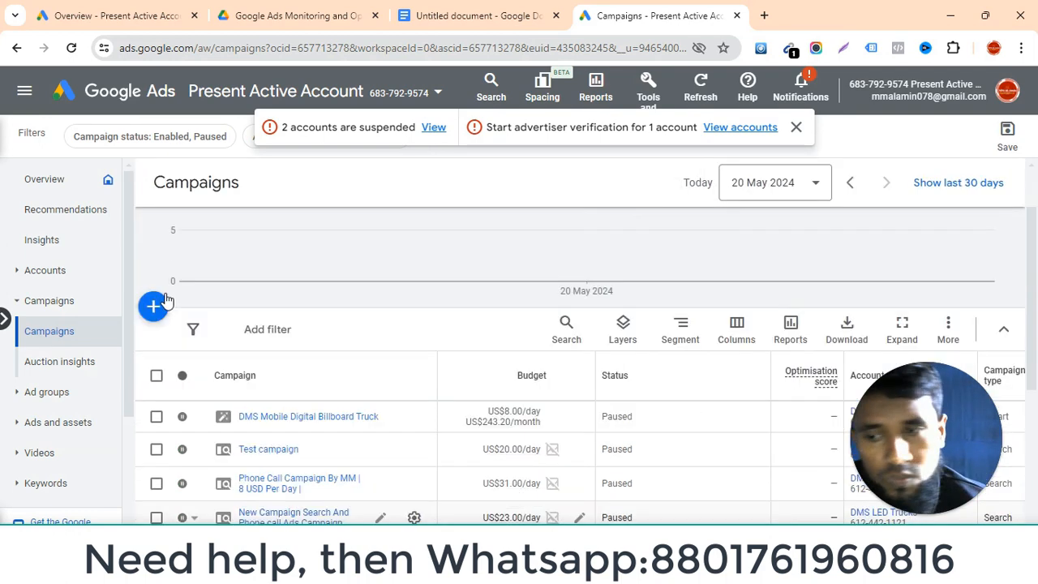
scroll(165, 300, down, 2)
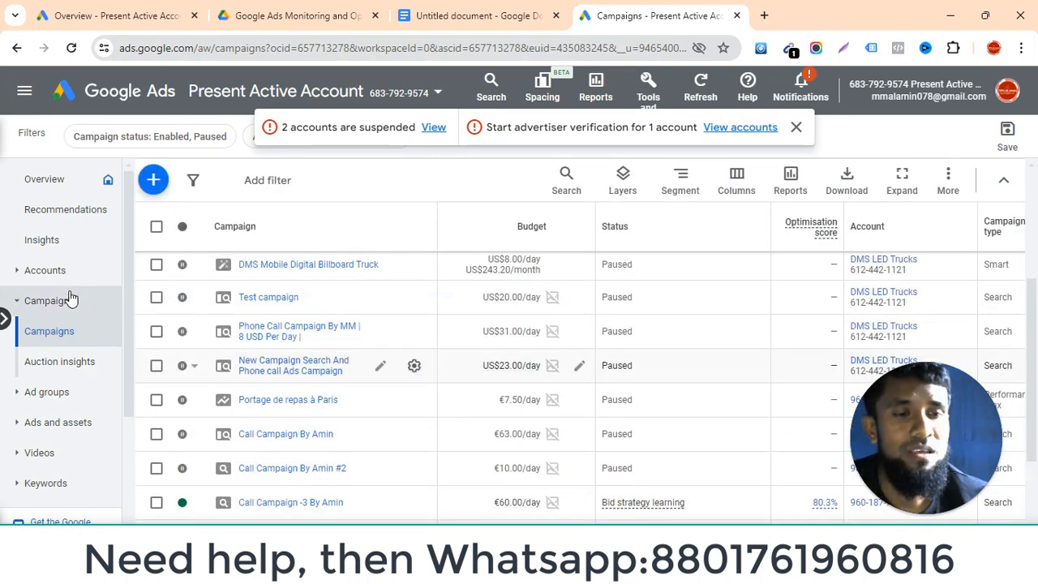
scroll(454, 234, up, 3)
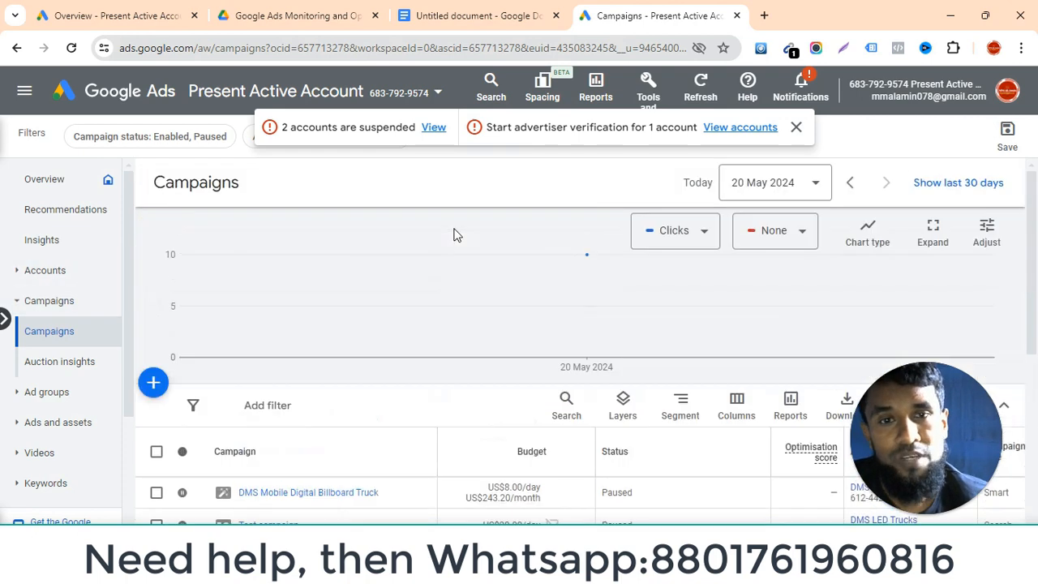
click(51, 243)
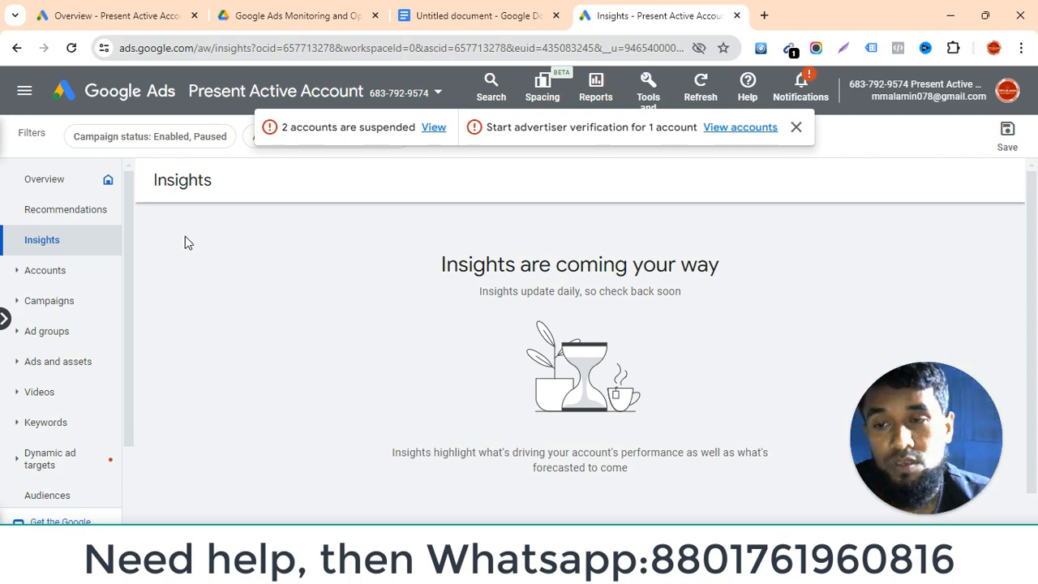
Open the enabled call campaign from the campaigns list and view its ad groups table.
click(63, 301)
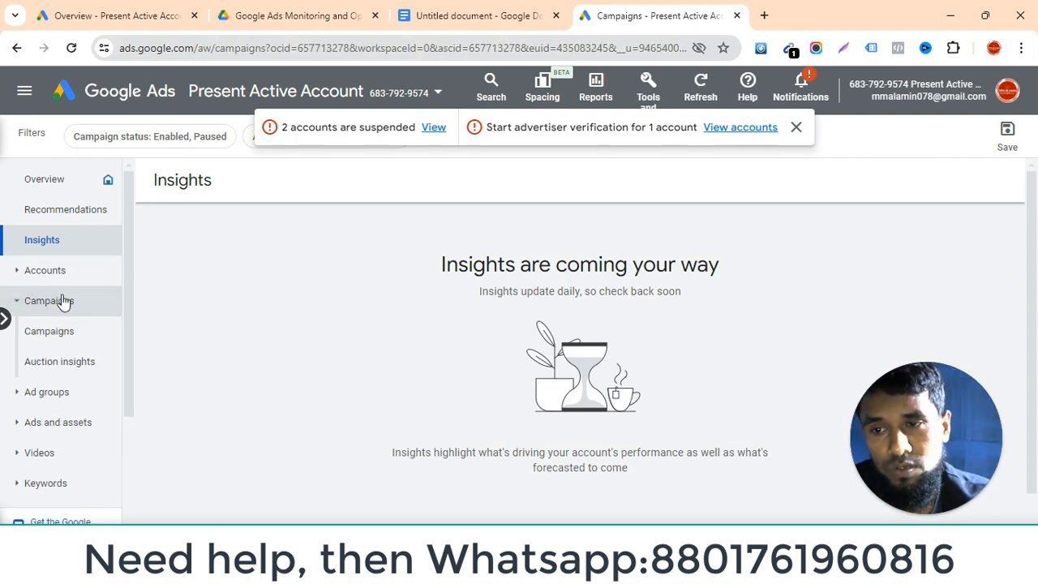
scroll(365, 262, down, 3)
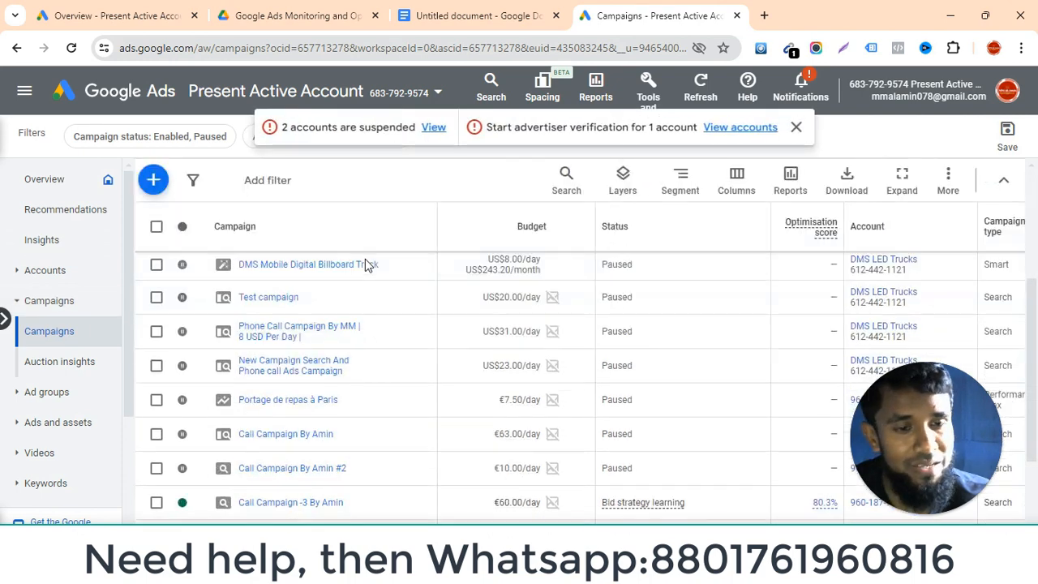
scroll(365, 265, down, 2)
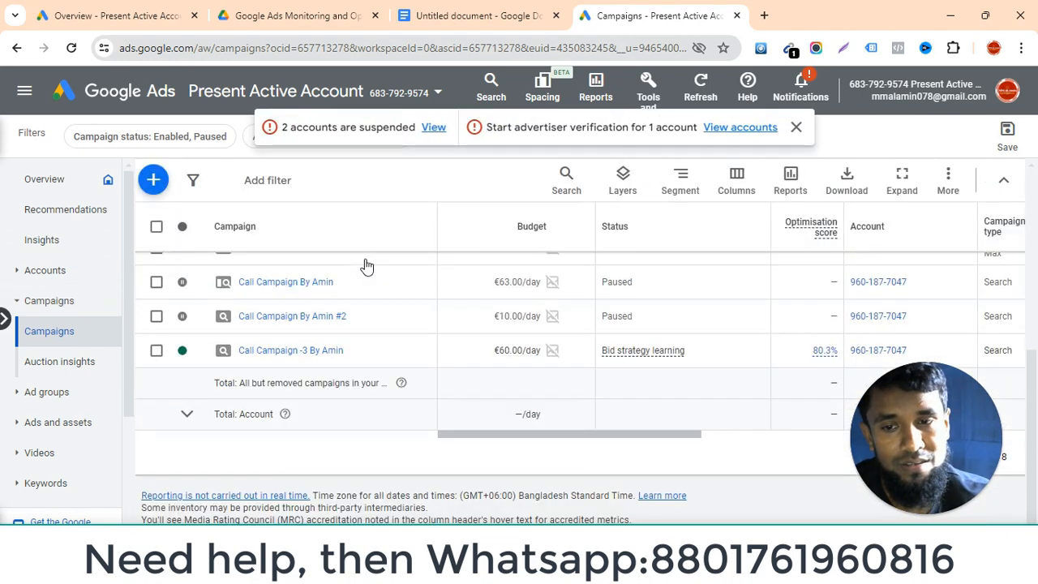
click(292, 351)
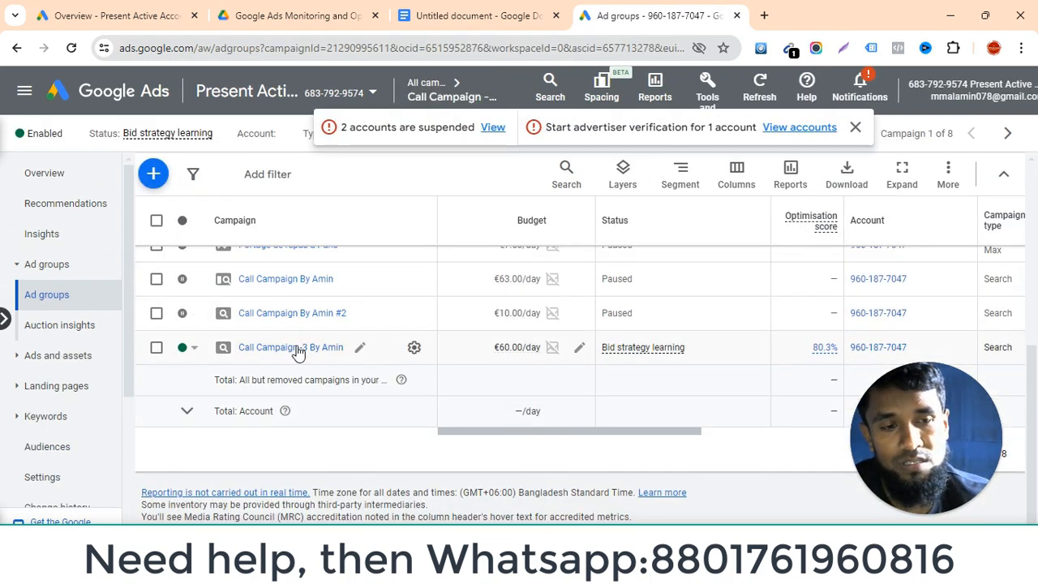
scroll(403, 308, down, 1)
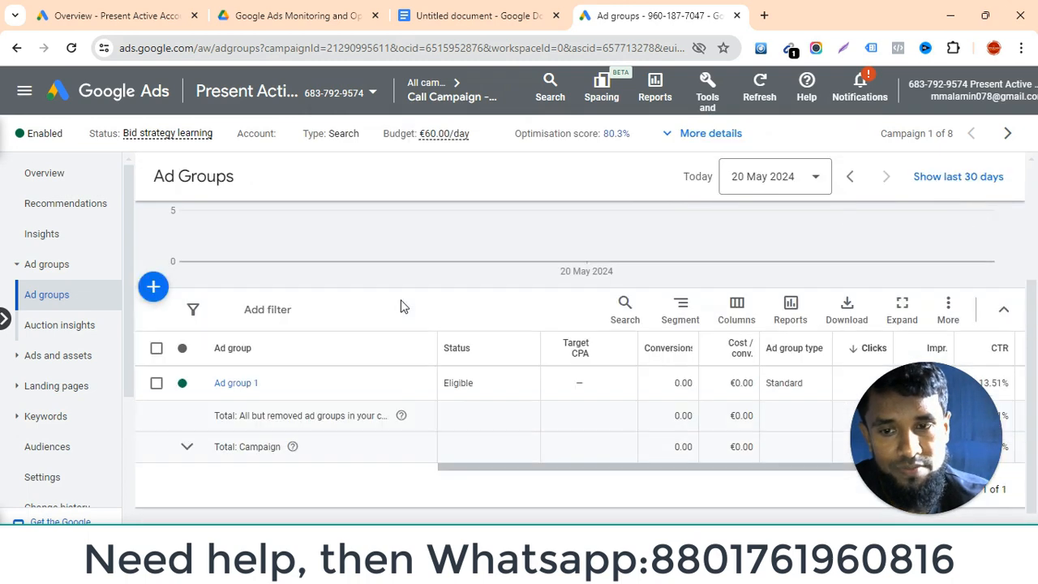
Open Ad group 1 and review the click performance of its search keywords.
click(243, 384)
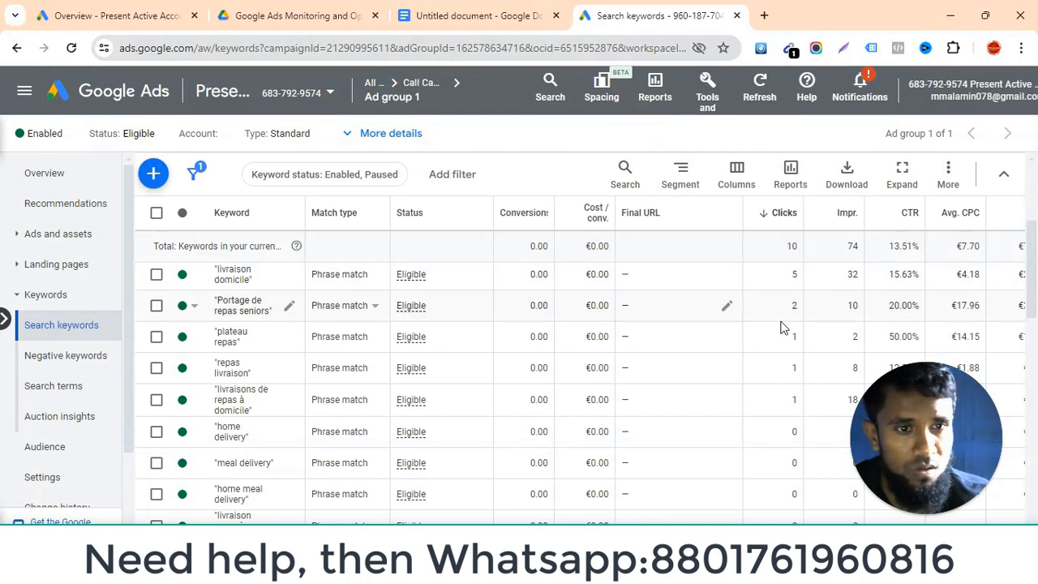
scroll(790, 324, up, 1)
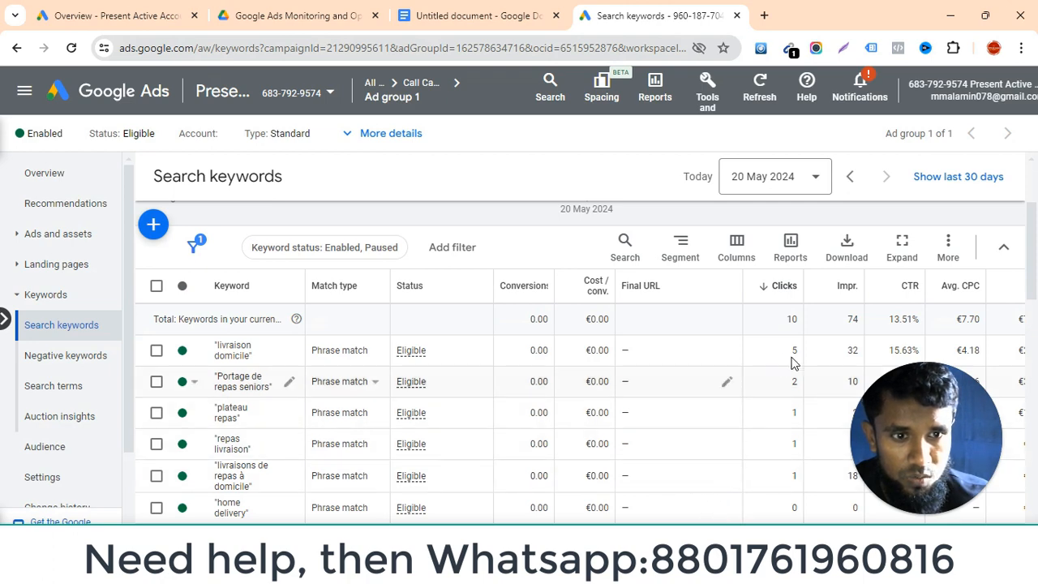
scroll(793, 450, down, 1)
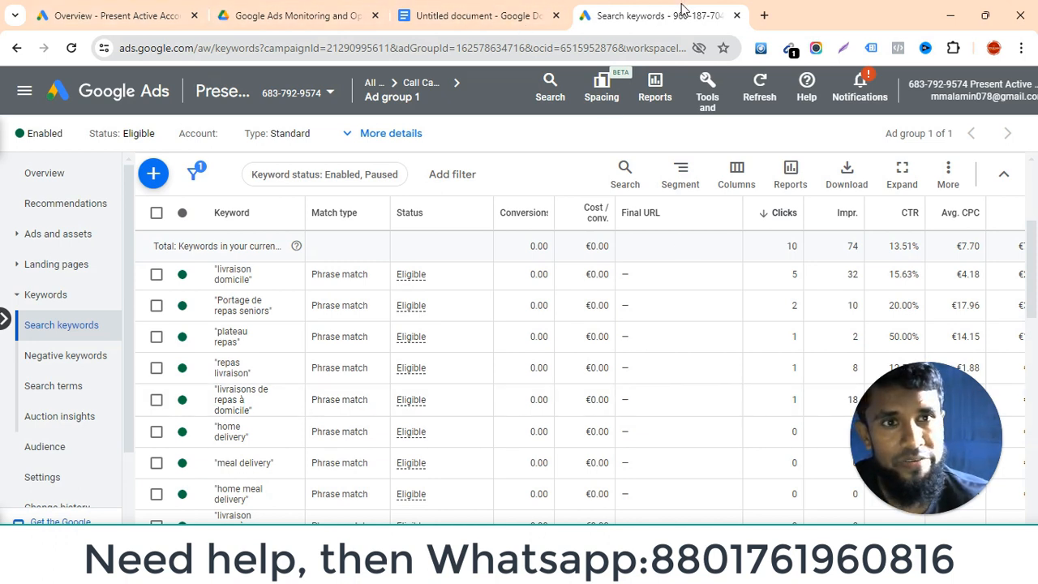
Return to the manager account overview and compare its performance for the last 7 days, yesterday and today.
click(110, 95)
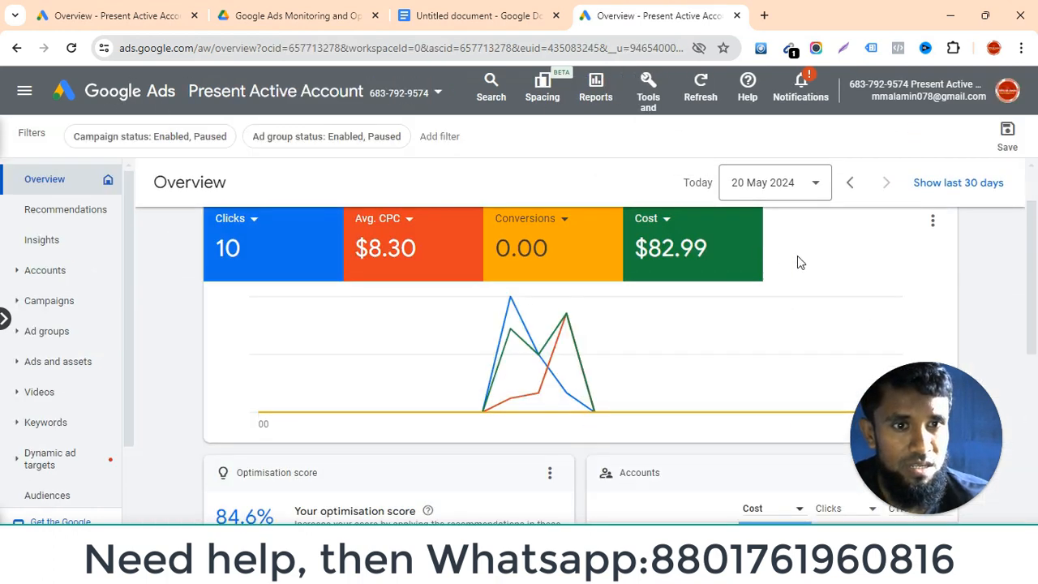
click(779, 193)
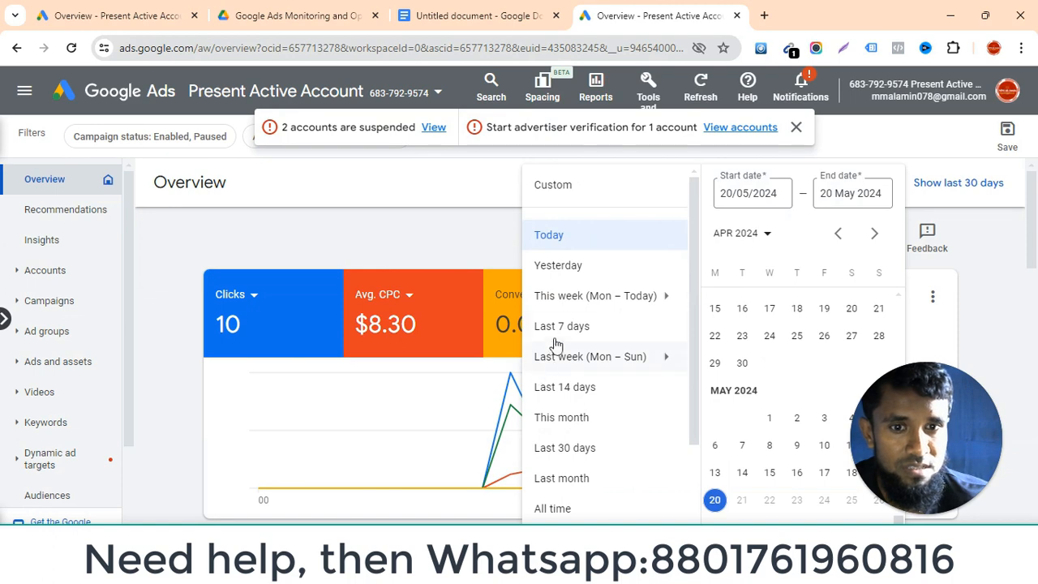
click(644, 336)
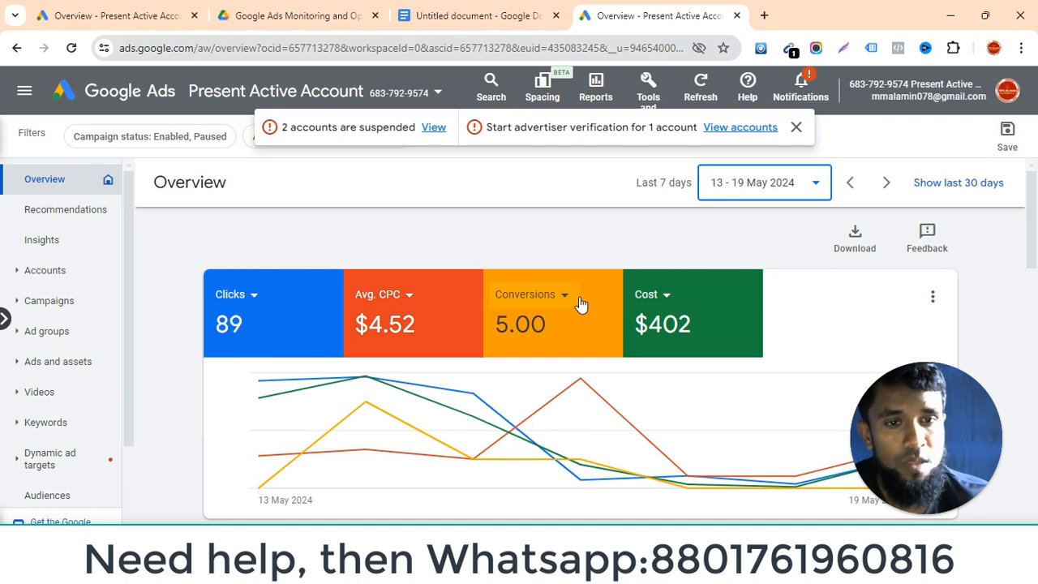
click(730, 197)
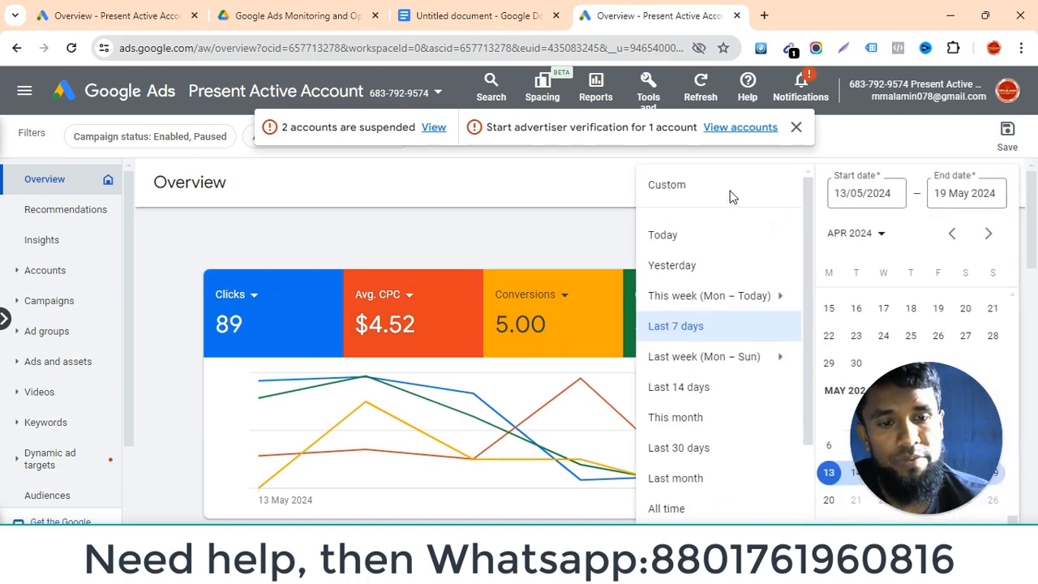
click(681, 267)
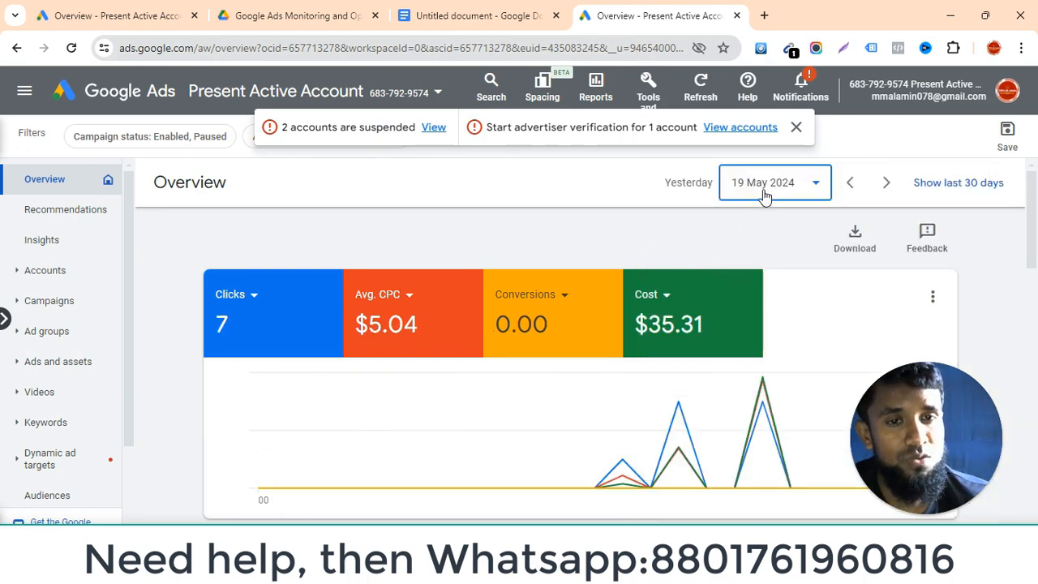
click(762, 193)
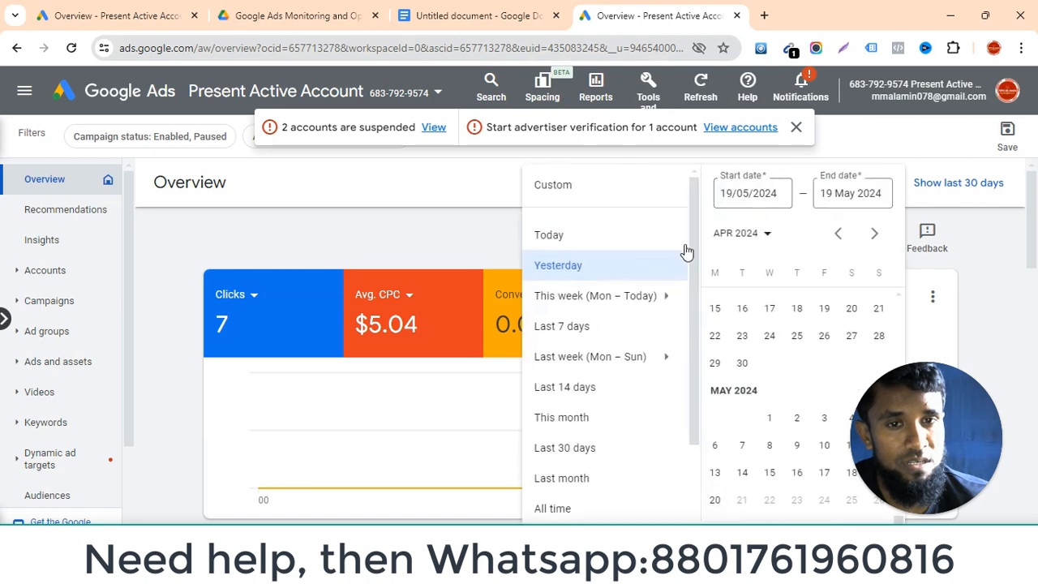
click(550, 237)
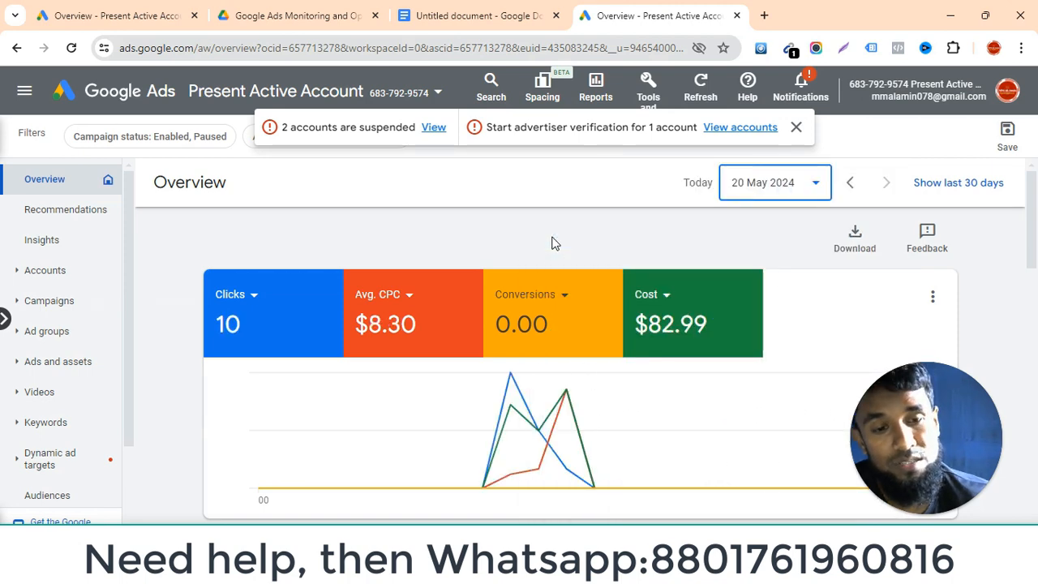